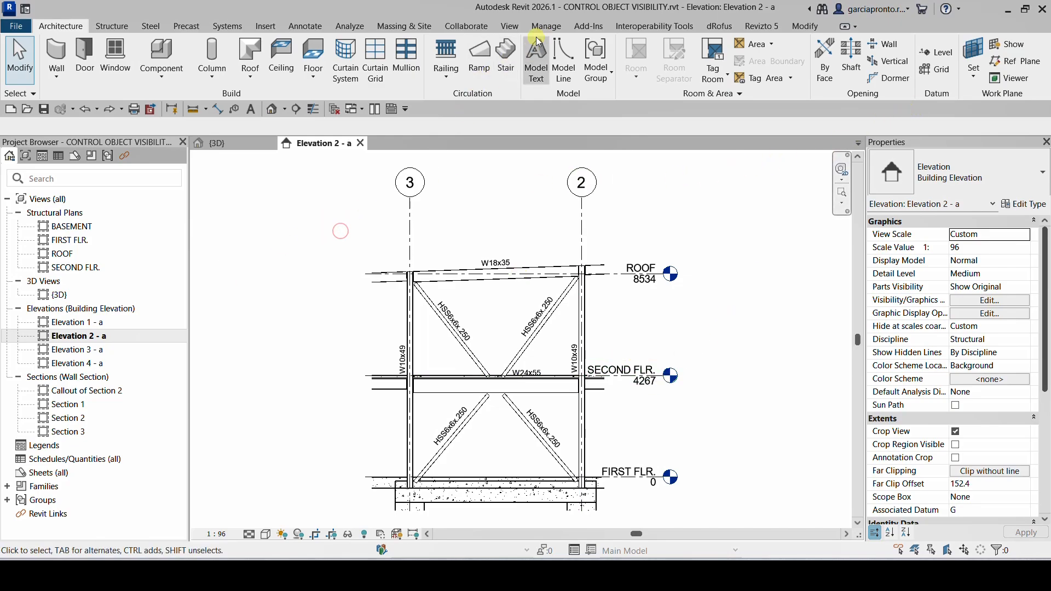
- Set the view scale of Elevation 2 - a to 1 : 100
{"action": "left_click", "coordinate": [510, 28]}
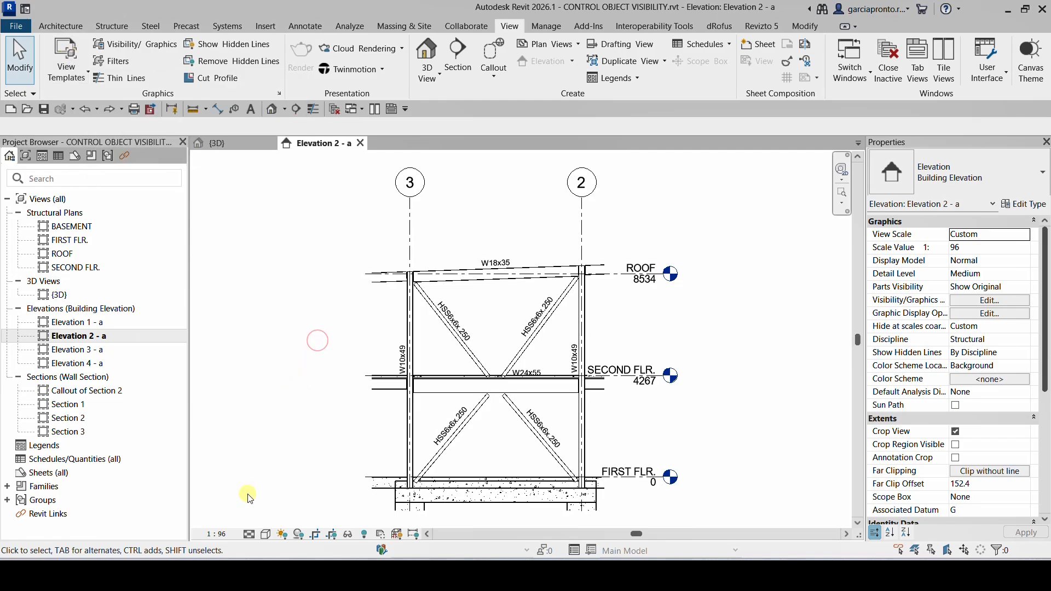
{"action": "left_click", "coordinate": [219, 535]}
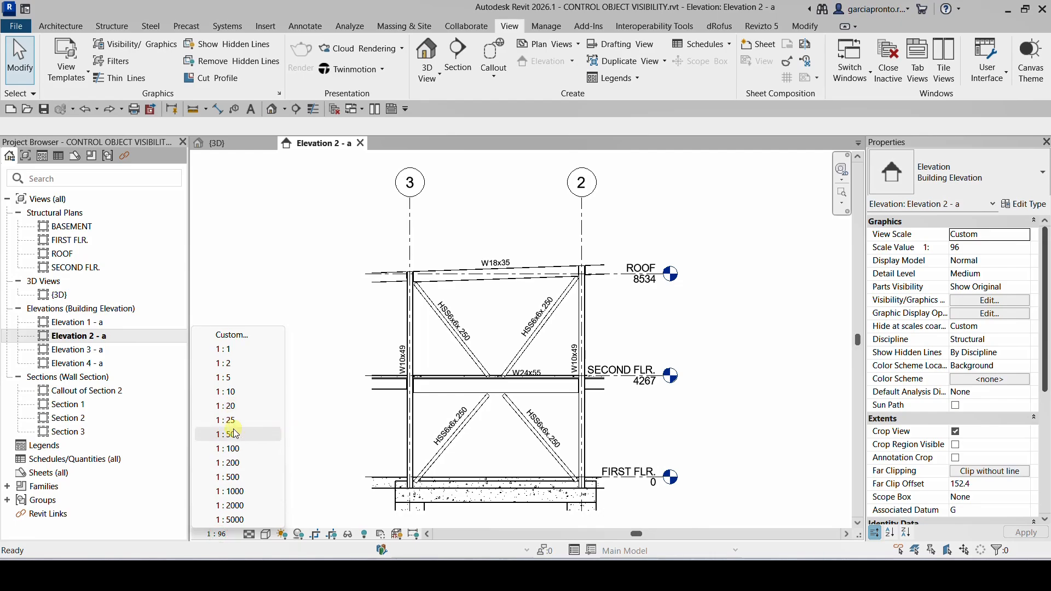
{"action": "left_click", "coordinate": [241, 450]}
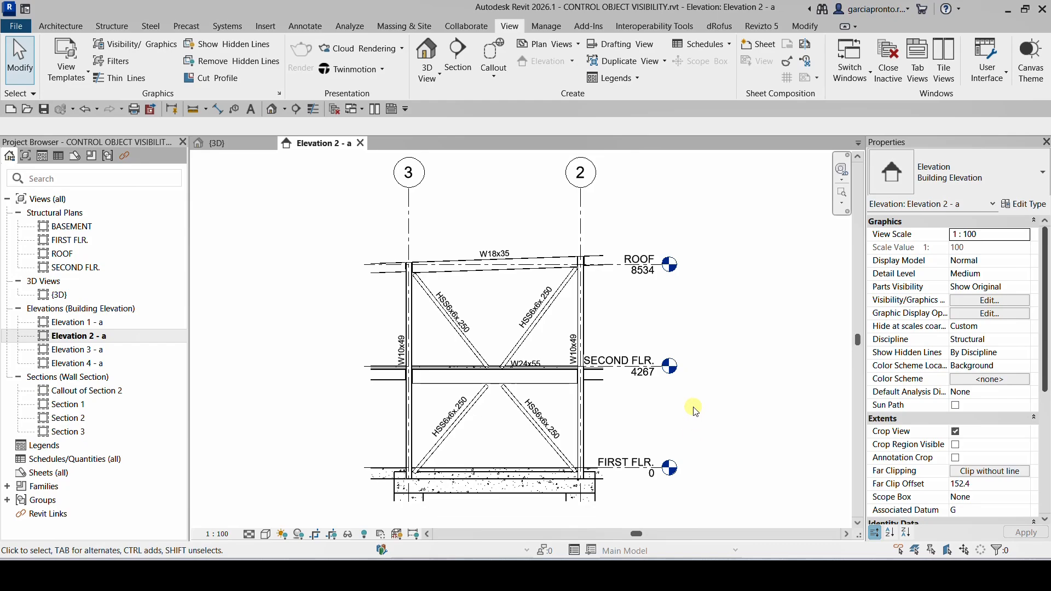
- Examine the foundation wall and rectangular footings below the first floor in Elevation 2 - a
{"action": "scroll", "coordinate": [494, 493], "scroll_direction": "up", "scroll_amount": 2}
{"action": "middle_click_drag", "start_coordinate": [493, 495], "coordinate": [632, 248]}
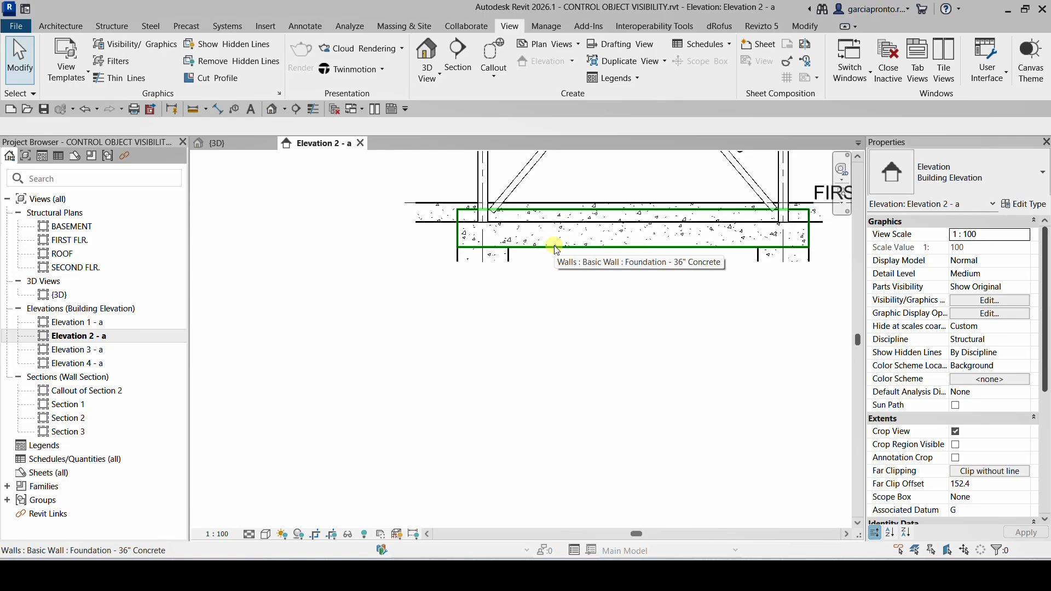
{"action": "left_click", "coordinate": [554, 248]}
{"action": "left_click", "coordinate": [546, 297]}
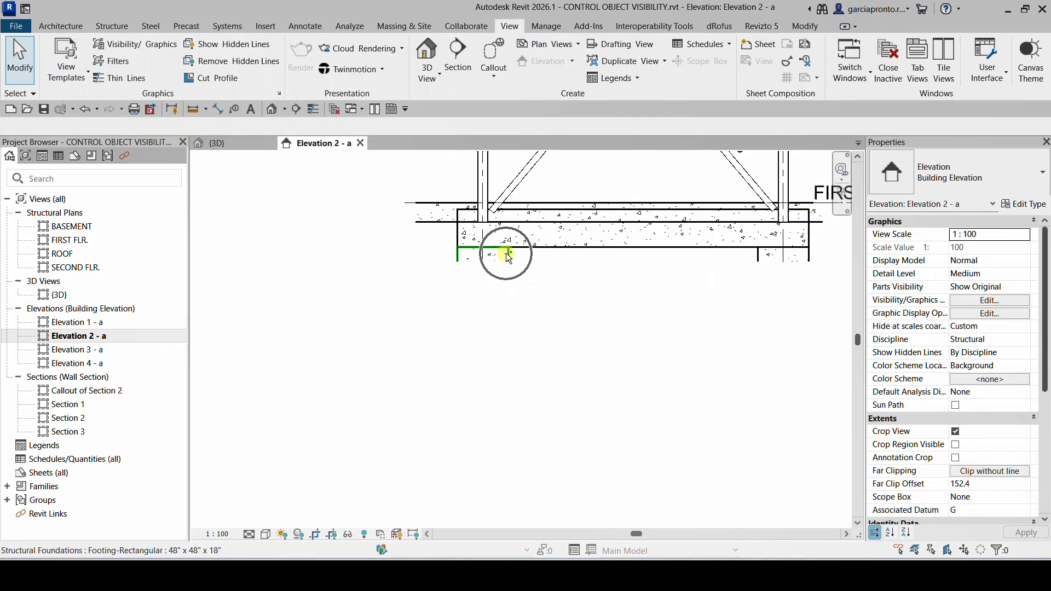
{"action": "left_click", "coordinate": [509, 257]}
{"action": "middle_click_drag", "start_coordinate": [519, 211], "coordinate": [472, 240]}
{"action": "scroll", "coordinate": [472, 240], "scroll_direction": "up", "scroll_amount": 2}
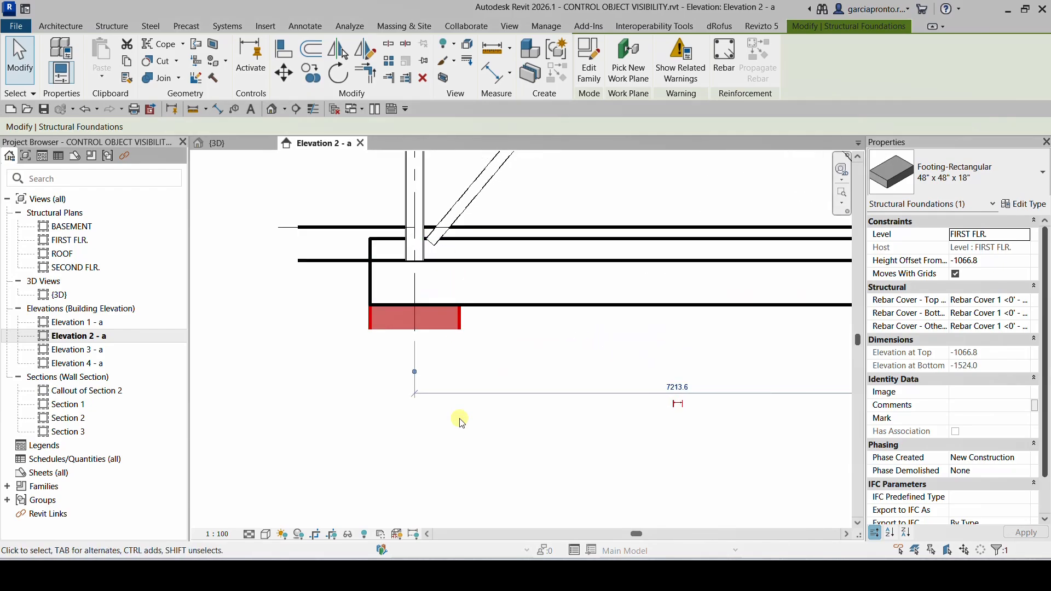
{"action": "left_click", "coordinate": [482, 400]}
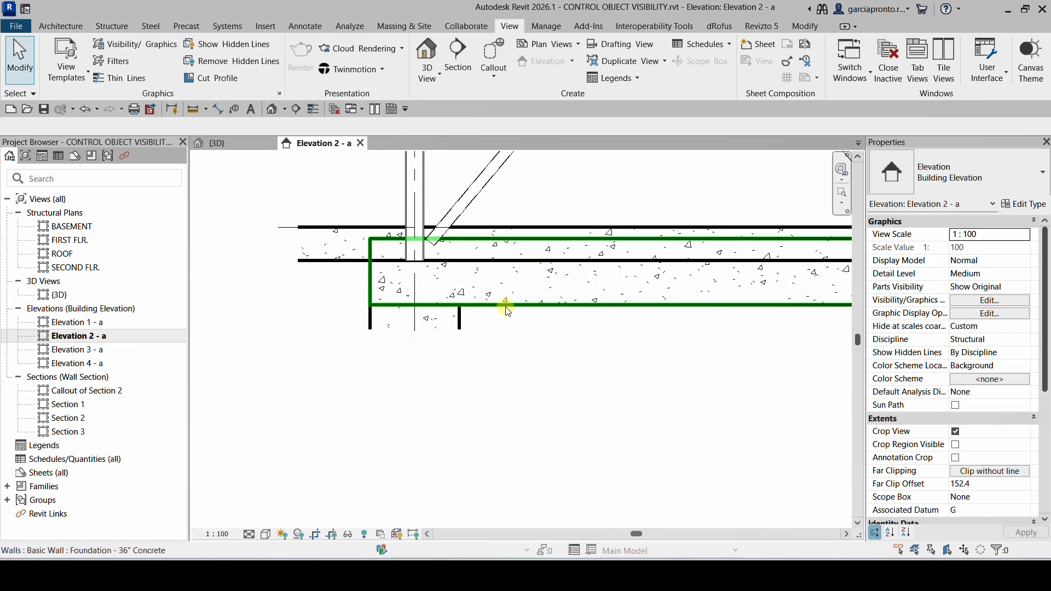
{"action": "scroll", "coordinate": [367, 359], "scroll_direction": "down", "scroll_amount": 3}
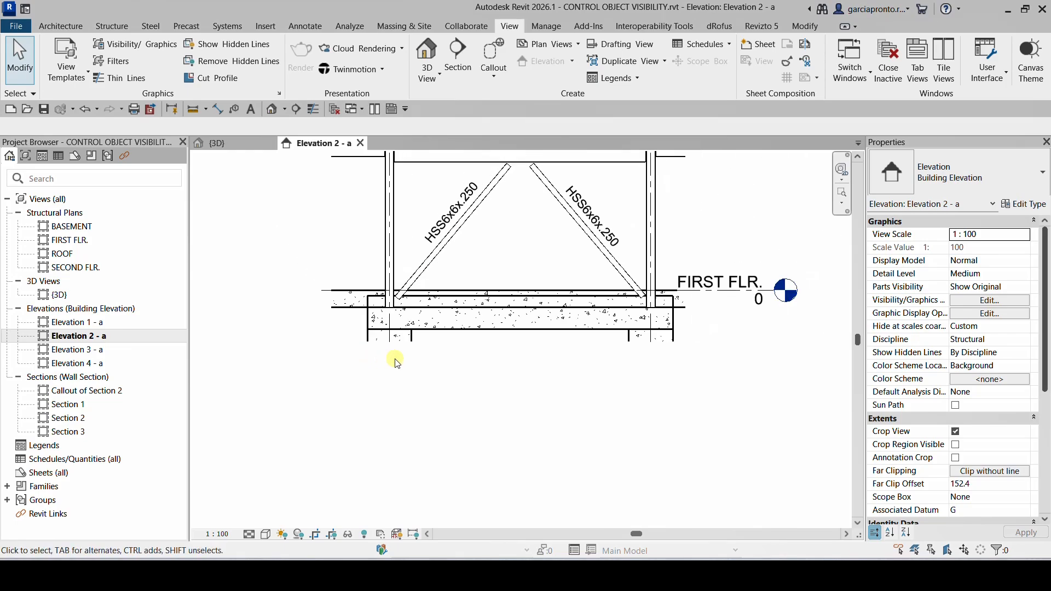
{"action": "scroll", "coordinate": [397, 355], "scroll_direction": "up", "scroll_amount": 2}
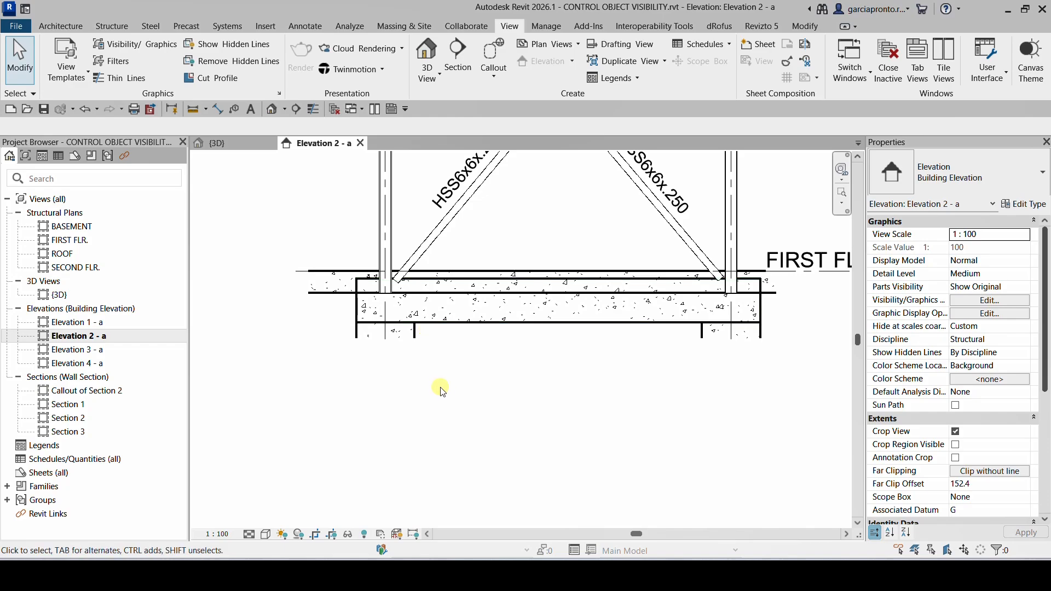
{"action": "scroll", "coordinate": [436, 390], "scroll_direction": "down", "scroll_amount": 4}
{"action": "middle_click_drag", "start_coordinate": [512, 436], "coordinate": [518, 450]}
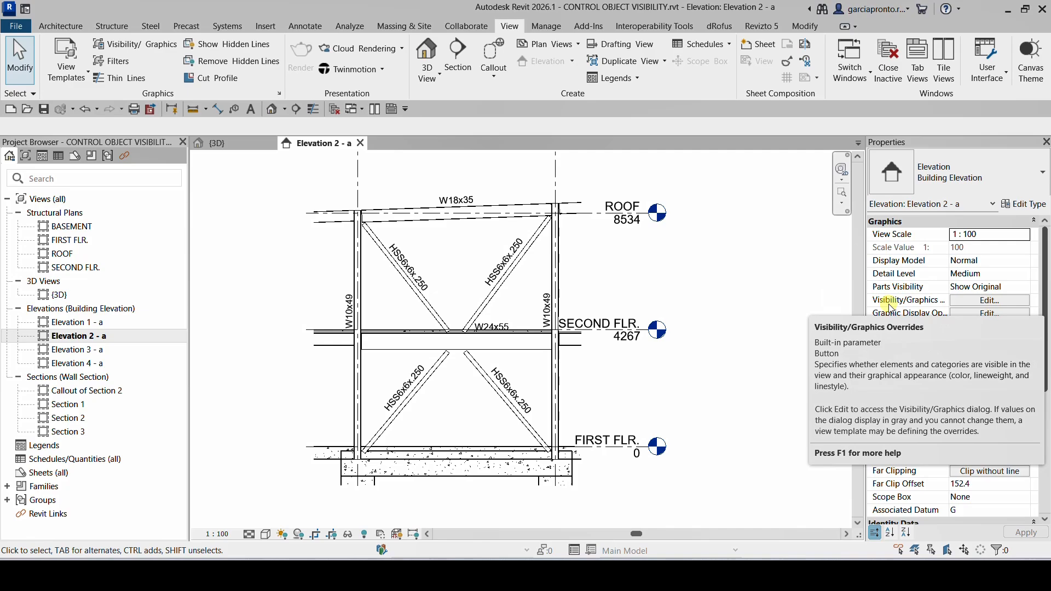
- In the visibility/graphic overrides of Elevation 2 - a, turn on halftone for the Walls model category
{"action": "left_click", "coordinate": [976, 301]}
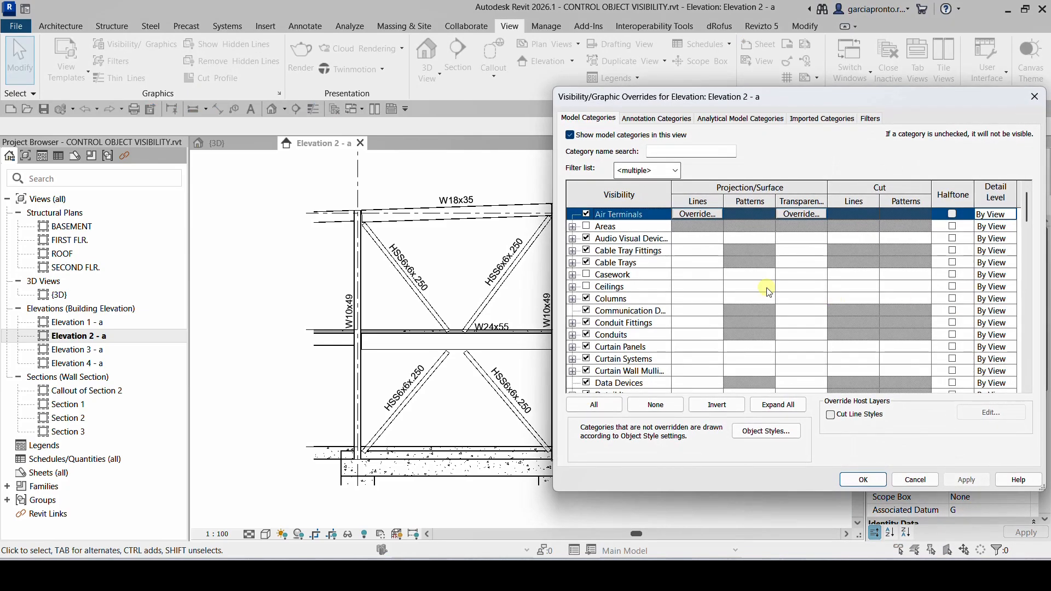
{"action": "left_click_drag", "start_coordinate": [717, 102], "coordinate": [504, 97]}
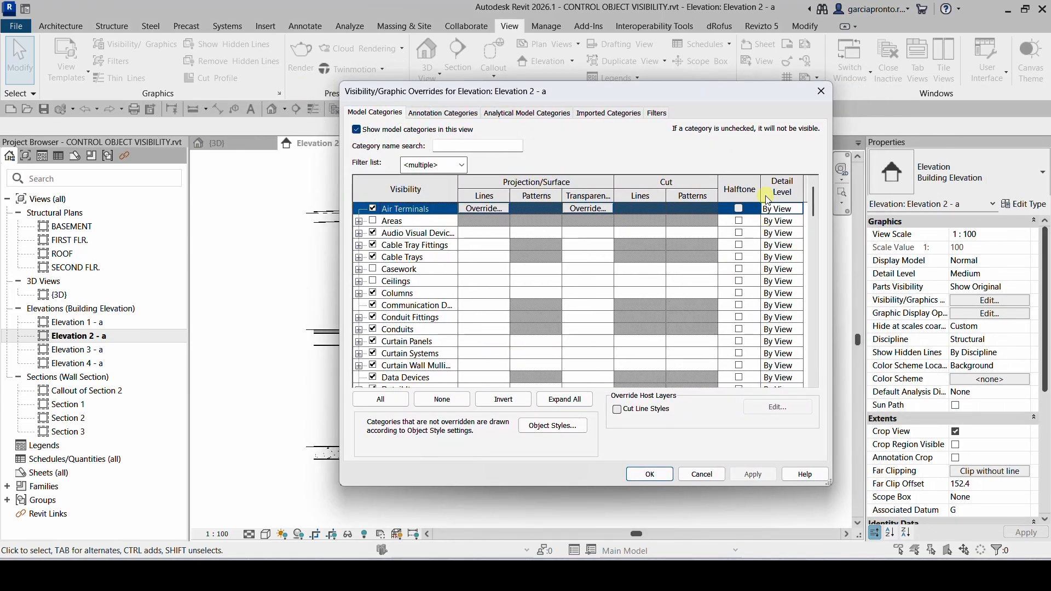
{"action": "left_click_drag", "start_coordinate": [812, 196], "coordinate": [809, 370]}
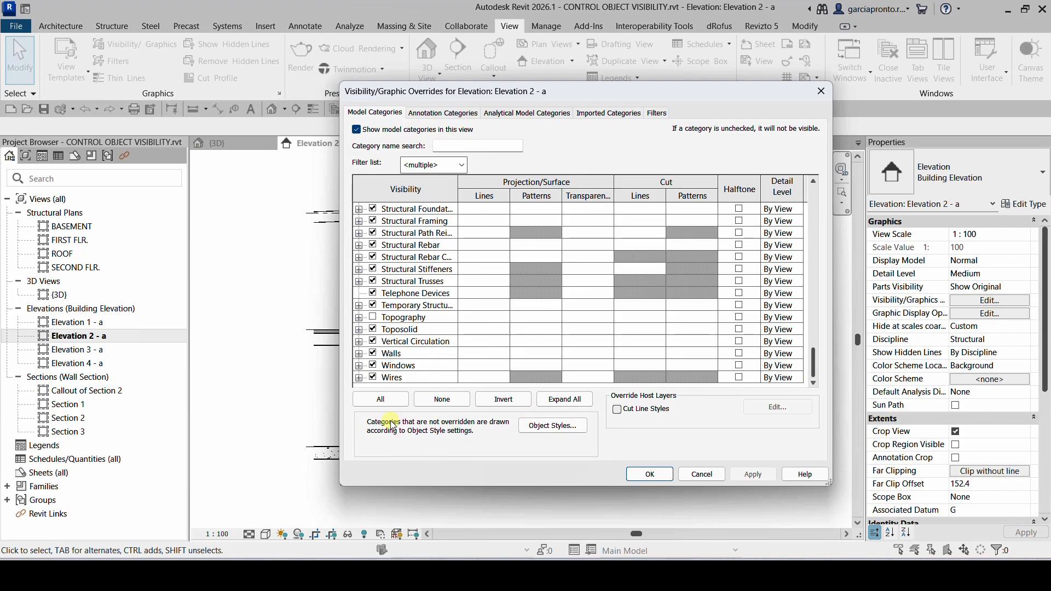
{"action": "left_click", "coordinate": [392, 355]}
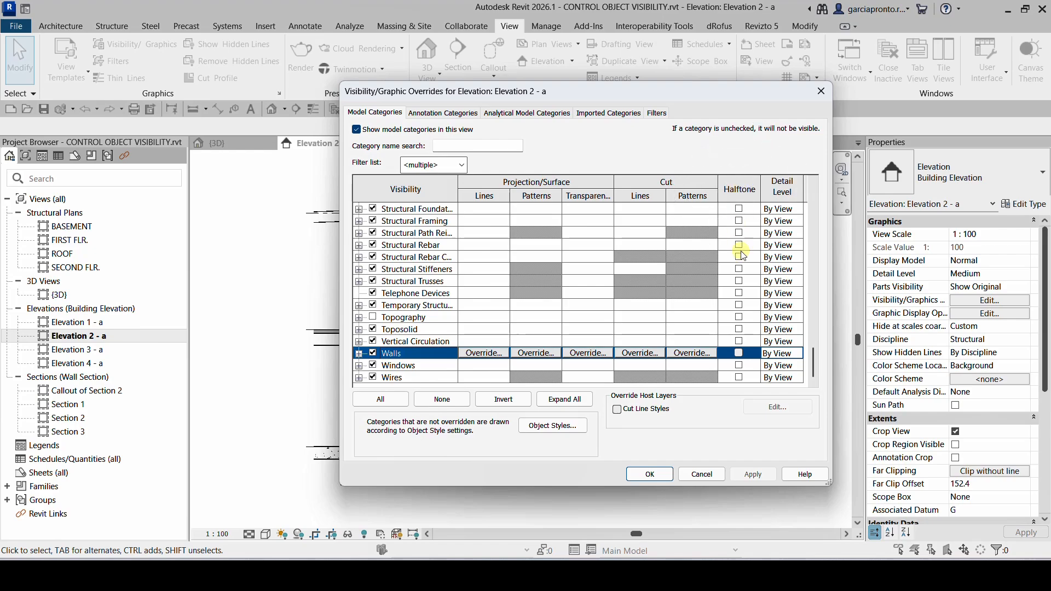
{"action": "left_click", "coordinate": [740, 354]}
{"action": "left_click_drag", "start_coordinate": [567, 89], "coordinate": [673, 36]}
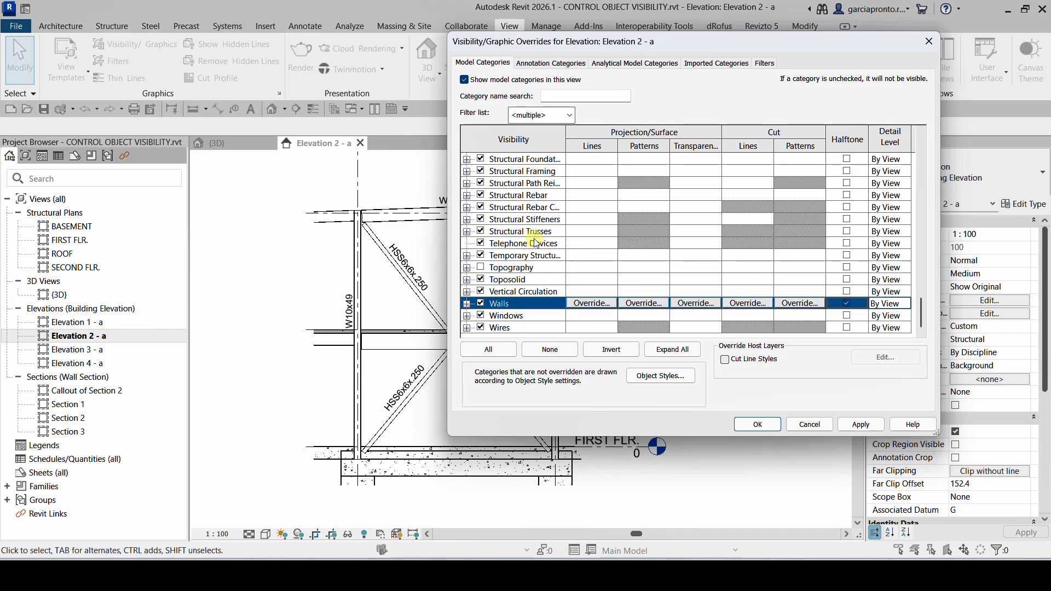
- Turn on halftone for the Structural Foundations category and apply the overrides to the view
{"action": "left_click", "coordinate": [526, 161]}
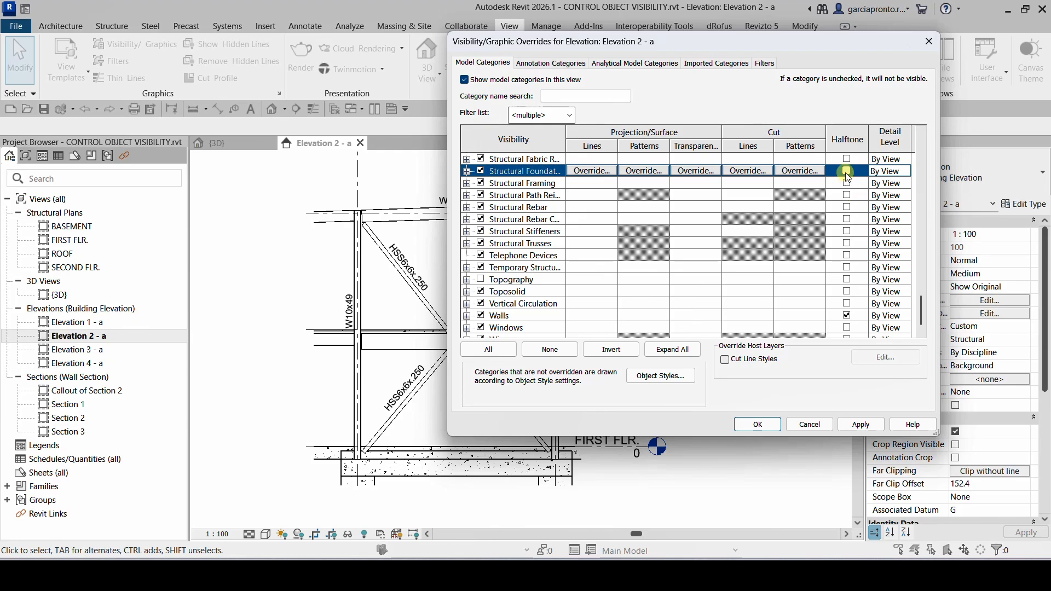
{"action": "left_click", "coordinate": [847, 171]}
{"action": "left_click", "coordinate": [756, 424]}
{"action": "key", "text": "ctrl"}
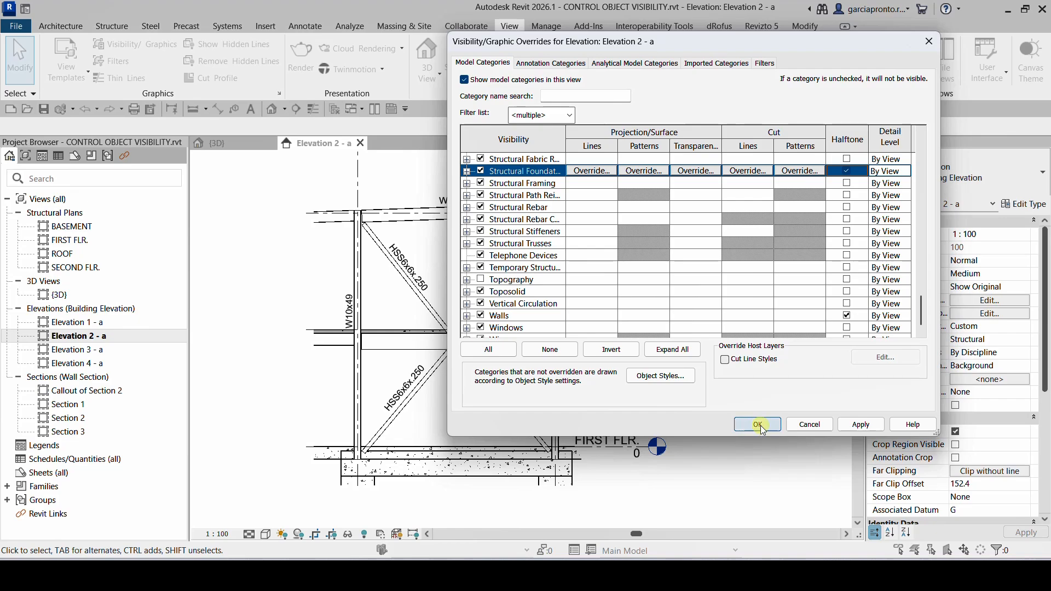
{"action": "key", "text": "ctrl"}
{"action": "key", "text": "ctrl"}
{"action": "left_click", "coordinate": [759, 426]}
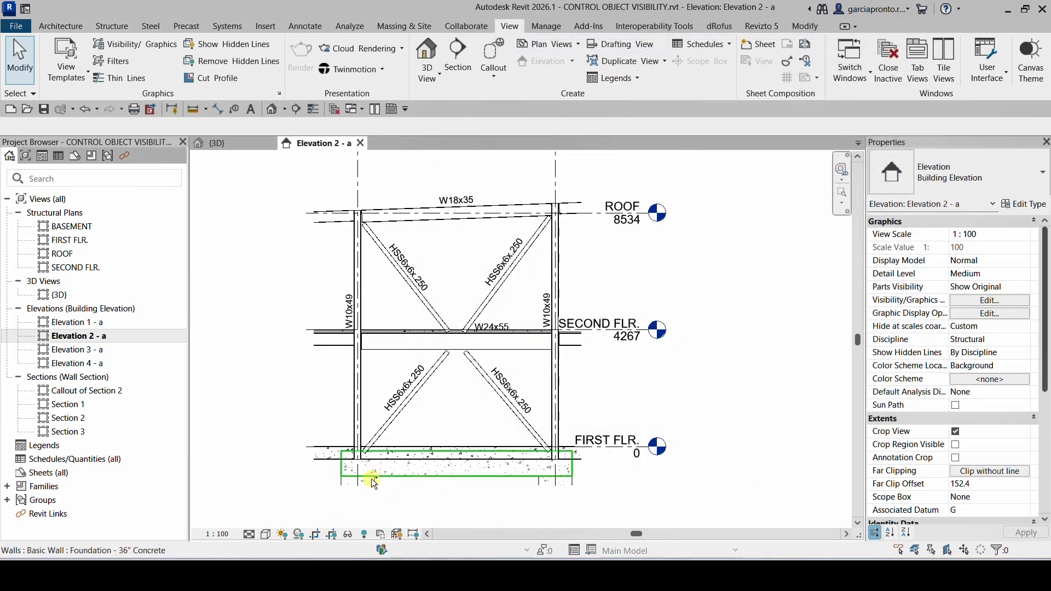
- Inspect the foundation graphics in Elevation 2 - a, compare them with Elevation 4 - a, and return to Elevation 2 - a
{"action": "scroll", "coordinate": [372, 479], "scroll_direction": "up", "scroll_amount": 6}
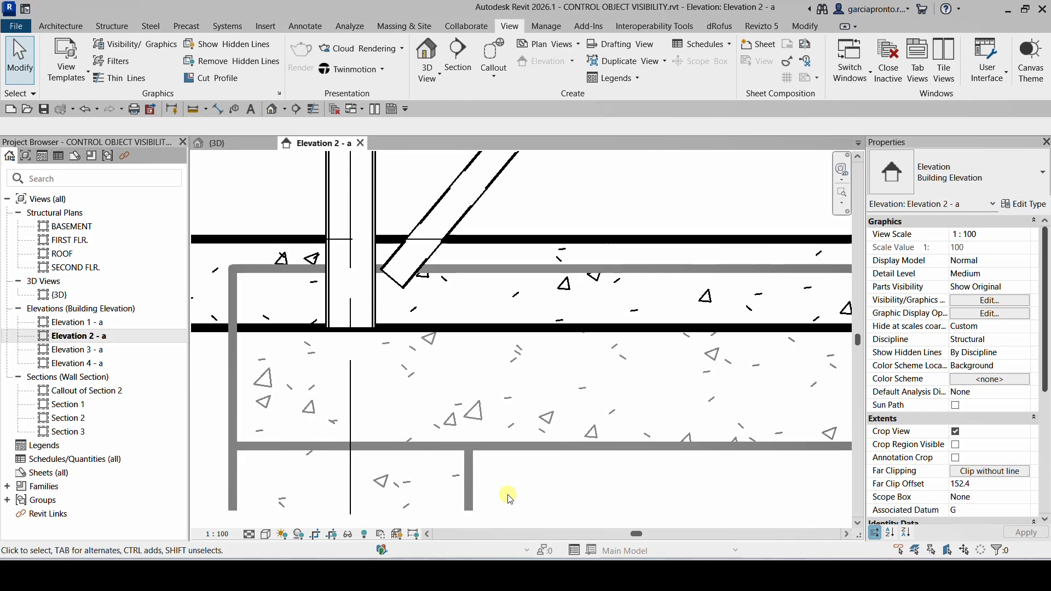
{"action": "scroll", "coordinate": [508, 495], "scroll_direction": "down", "scroll_amount": 6}
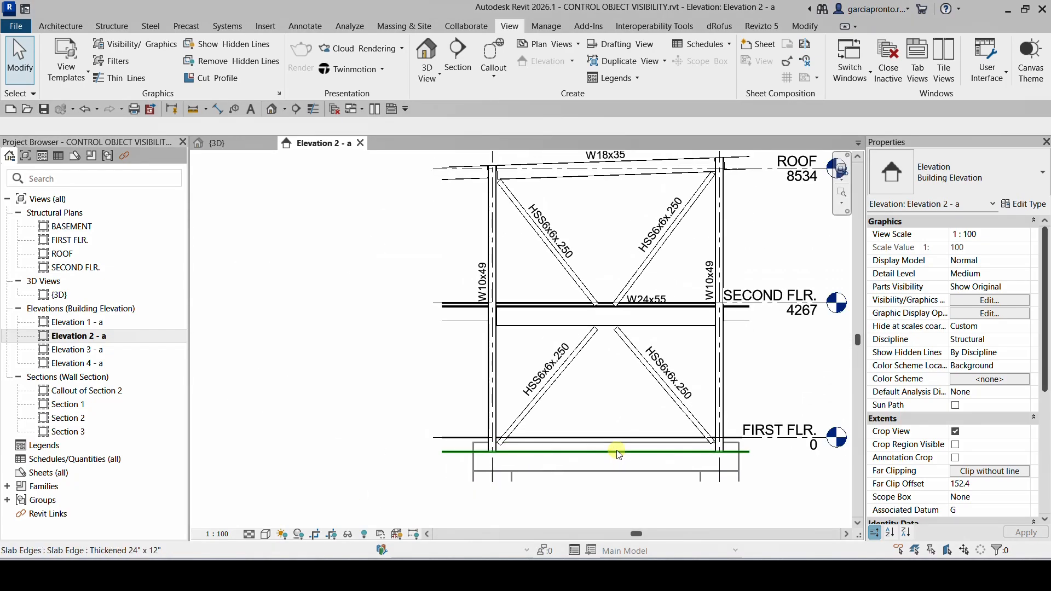
{"action": "middle_click_drag", "start_coordinate": [661, 446], "coordinate": [583, 463]}
{"action": "middle_click_drag", "start_coordinate": [579, 422], "coordinate": [530, 438]}
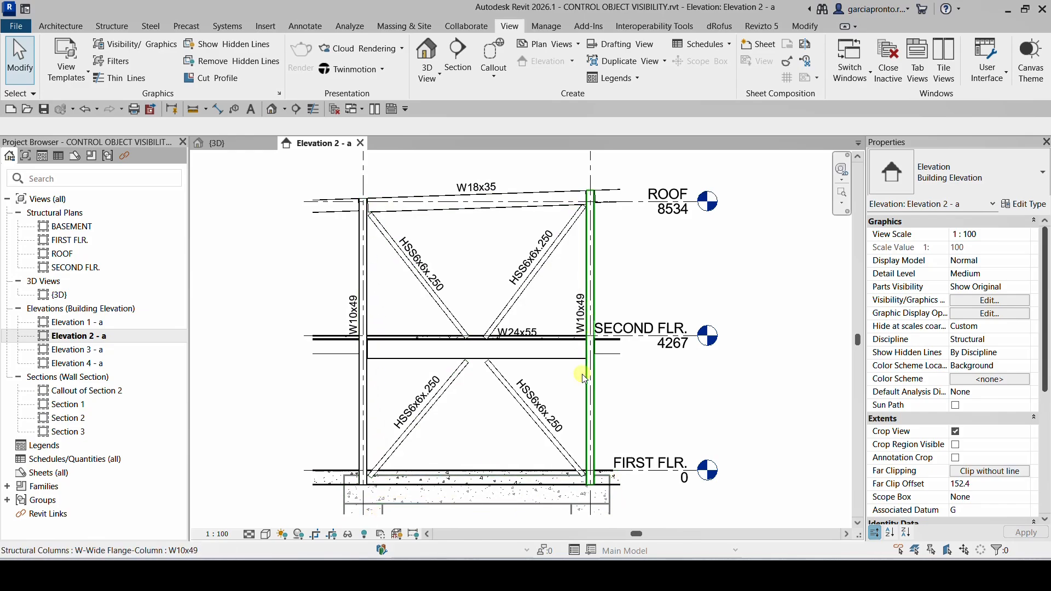
{"action": "scroll", "coordinate": [583, 405], "scroll_direction": "down", "scroll_amount": 1}
{"action": "scroll", "coordinate": [582, 405], "scroll_direction": "down", "scroll_amount": 1}
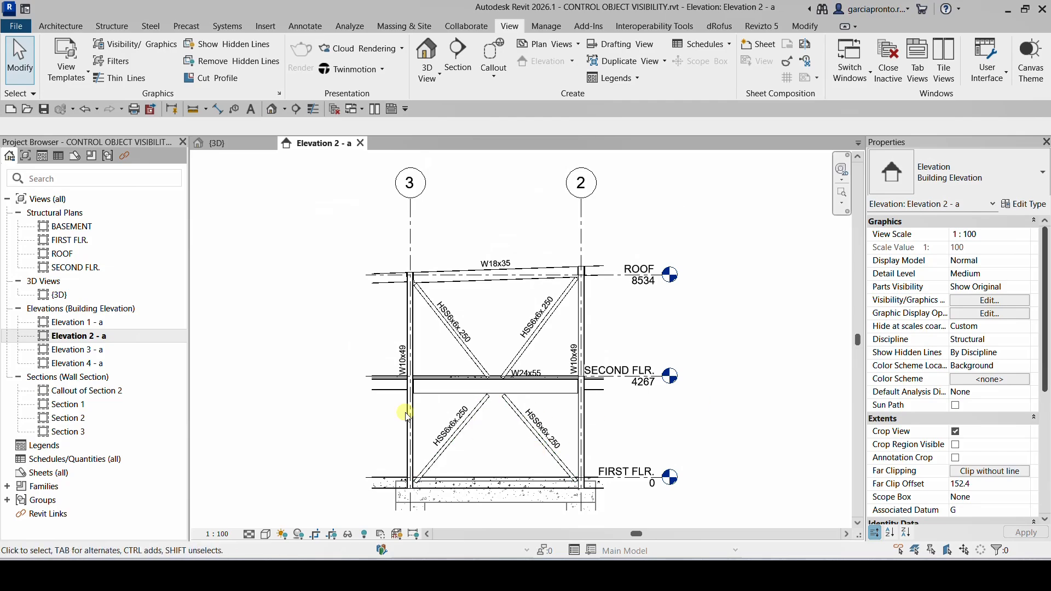
{"action": "double_click", "coordinate": [88, 363]}
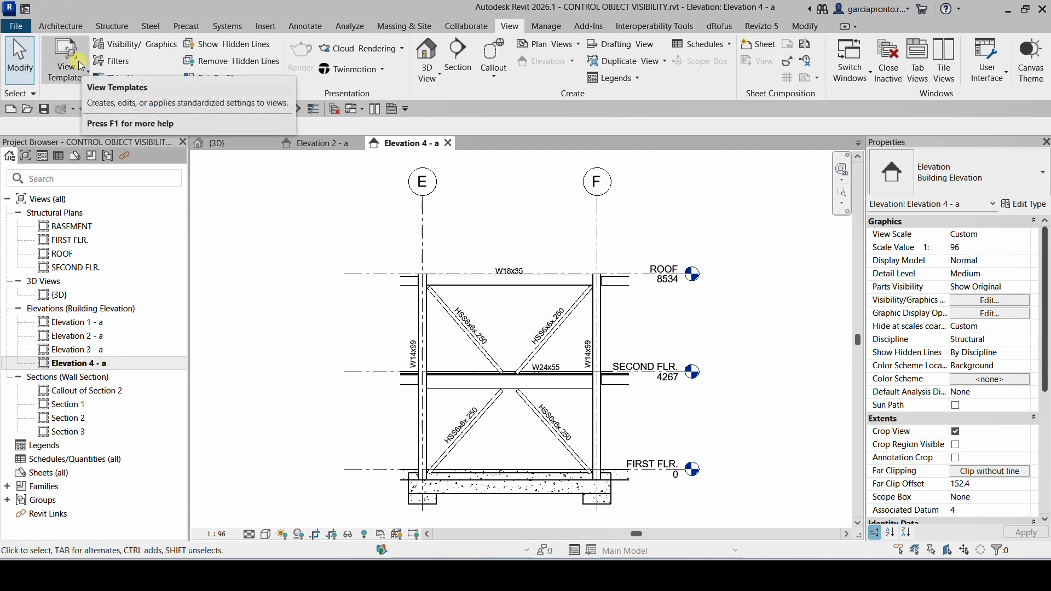
{"action": "double_click", "coordinate": [75, 336]}
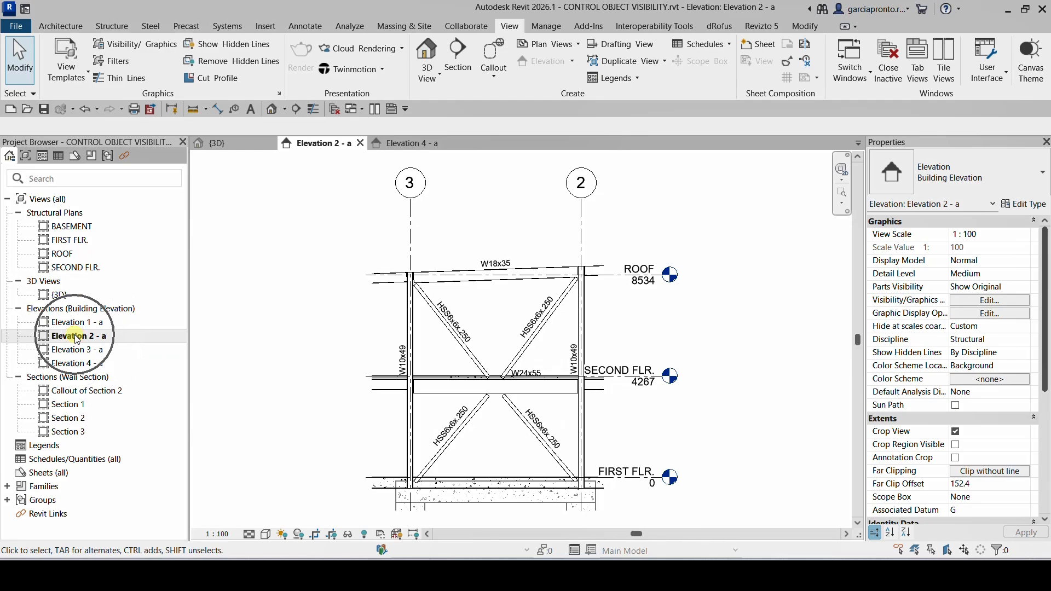
- Set the detail level of Elevation 2 - a to Fine and its visual style to Hidden Line
{"action": "middle_click_drag", "start_coordinate": [512, 395], "coordinate": [519, 360]}
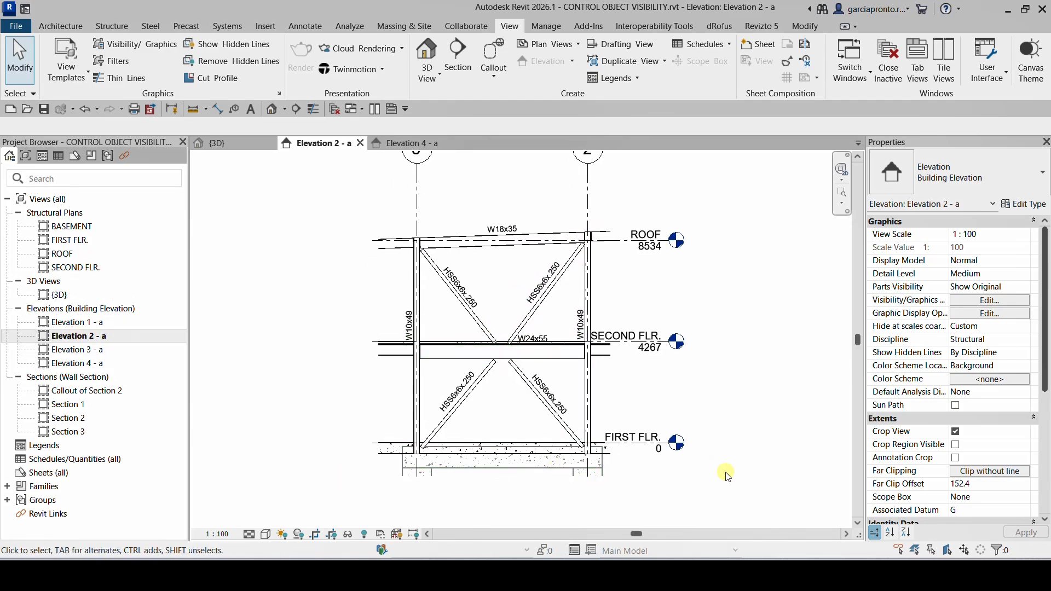
{"action": "left_click", "coordinate": [250, 534]}
{"action": "left_click", "coordinate": [270, 521]}
{"action": "left_click", "coordinate": [265, 534]}
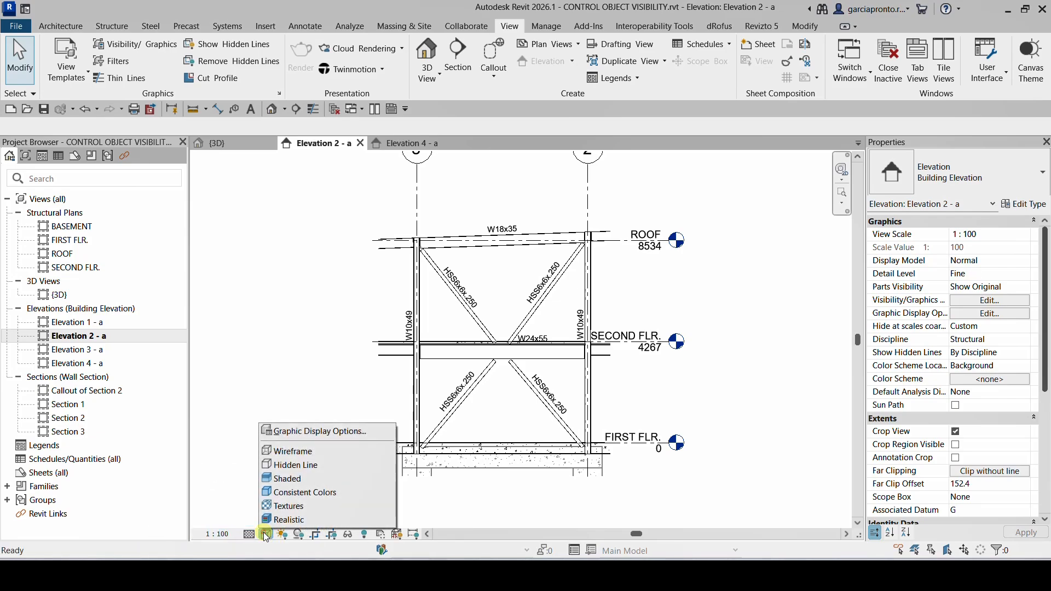
{"action": "left_click", "coordinate": [292, 467]}
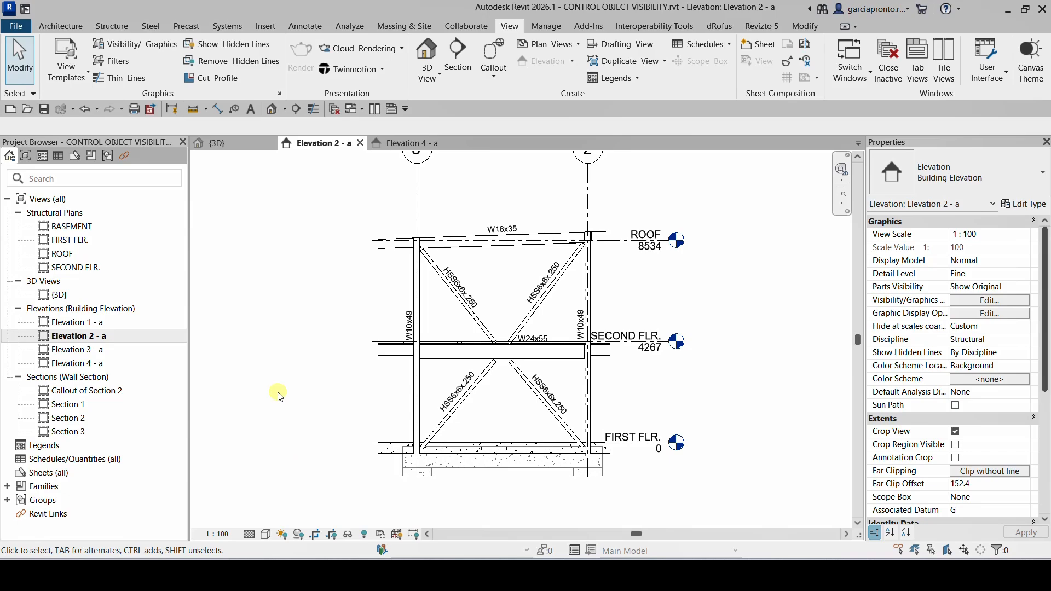
{"action": "middle_click_drag", "start_coordinate": [719, 265], "coordinate": [713, 300]}
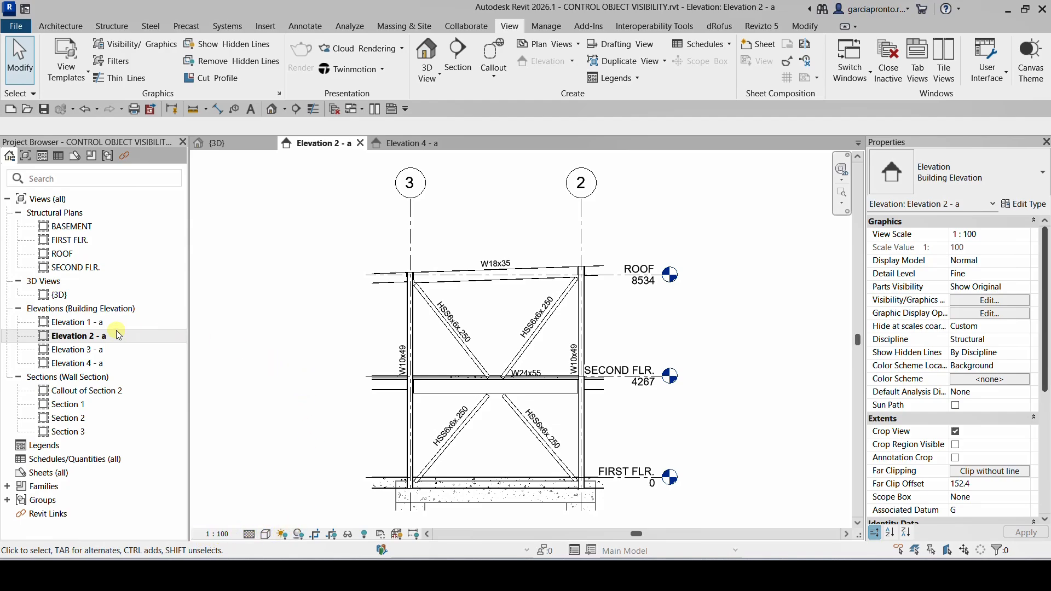
- Create a view template from the Elevation 2 - a view and name it "Brace Frame Elevation"
{"action": "right_click", "coordinate": [80, 336]}
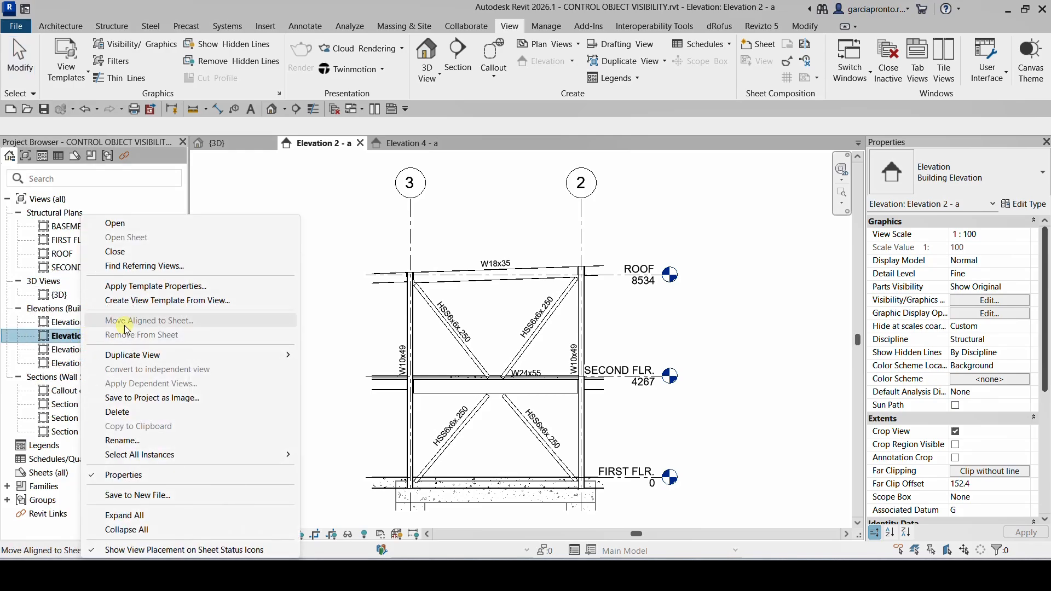
{"action": "left_click", "coordinate": [141, 307]}
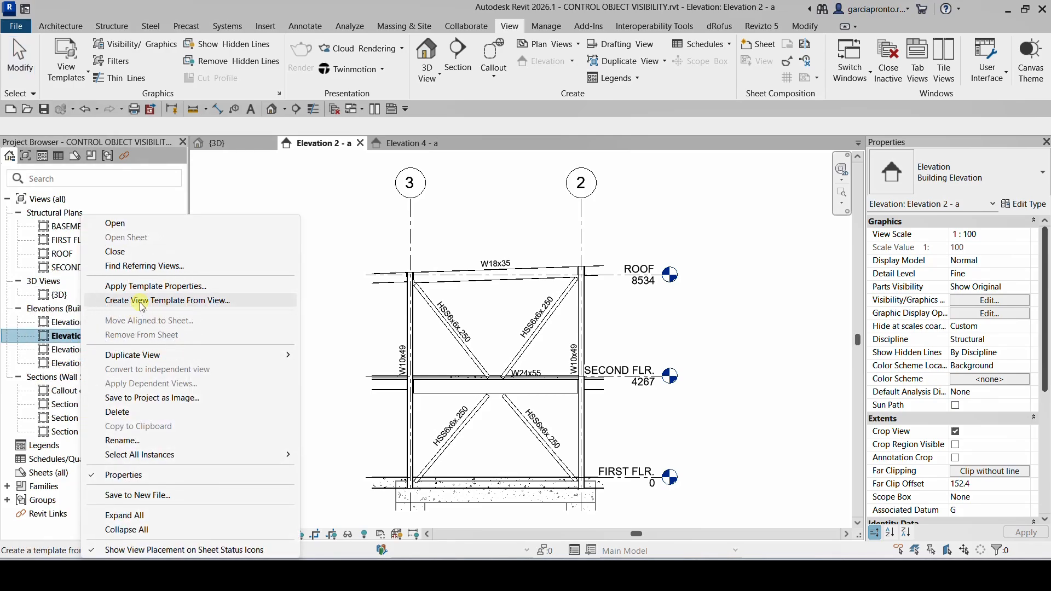
{"action": "key", "text": "ctrl"}
{"action": "key", "text": "ctrl"}
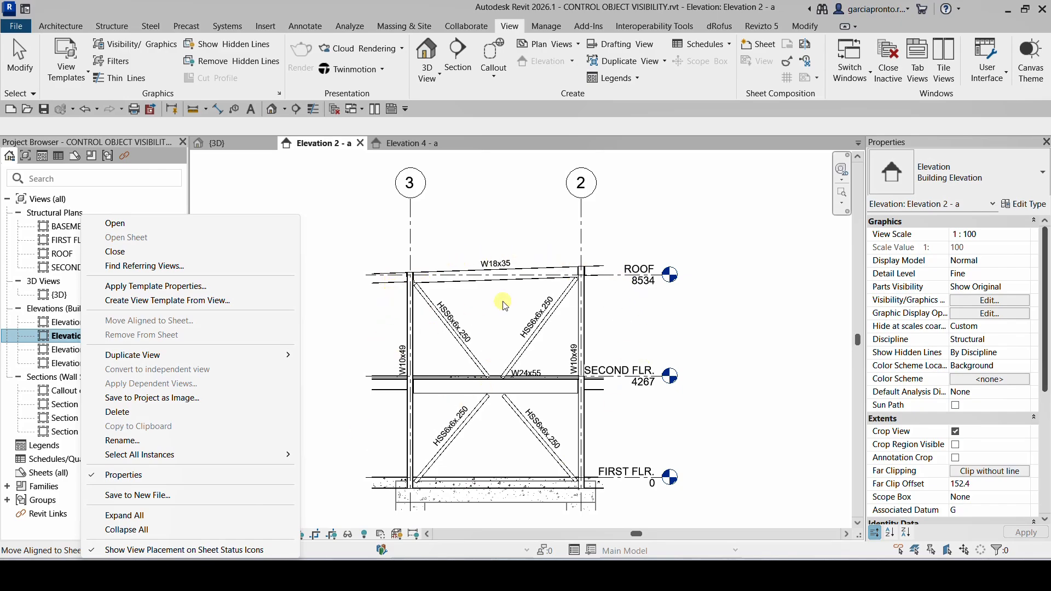
{"action": "left_click", "coordinate": [160, 301]}
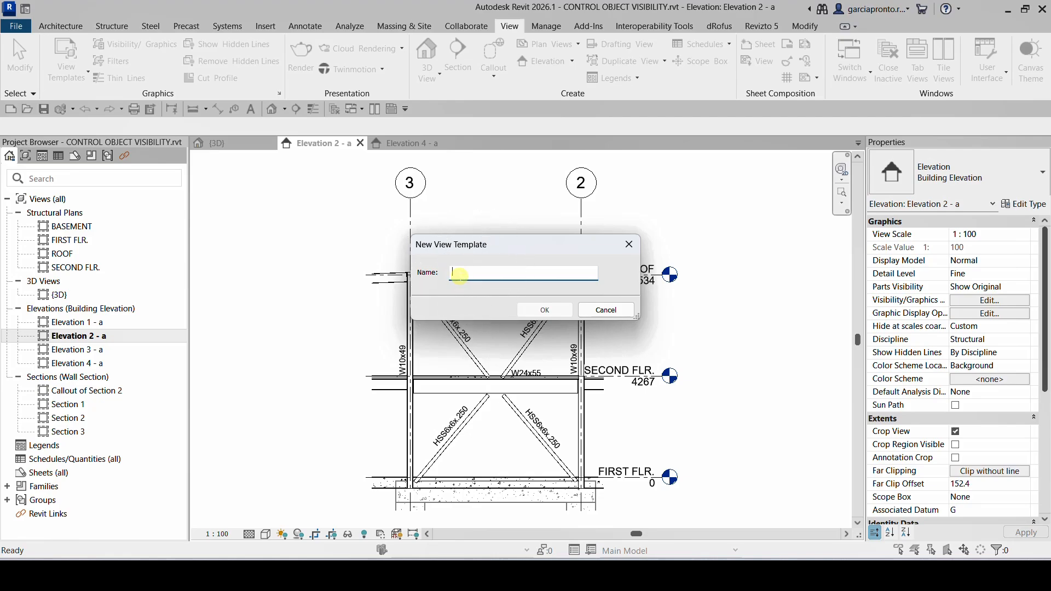
{"action": "key", "text": "Caps_Lock"}
{"action": "type", "text": "bRA"}
{"action": "key", "text": "BackSpace"}
{"action": "key", "text": "BackSpace"}
{"action": "key", "text": "BackSpace"}
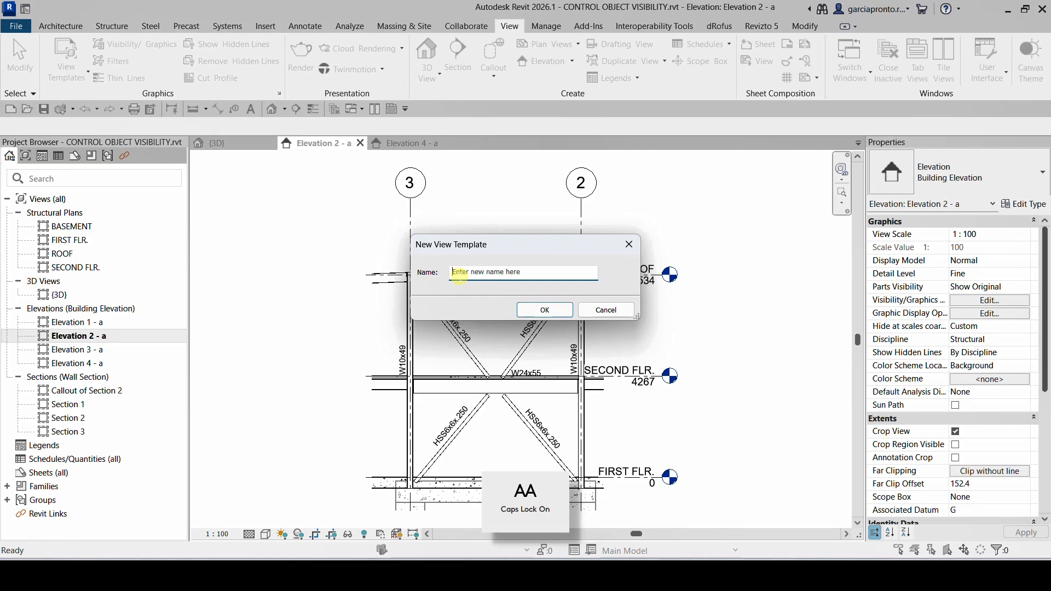
{"action": "key", "text": "Caps_Lock"}
{"action": "type", "text": "Brace Frame Elevation"}
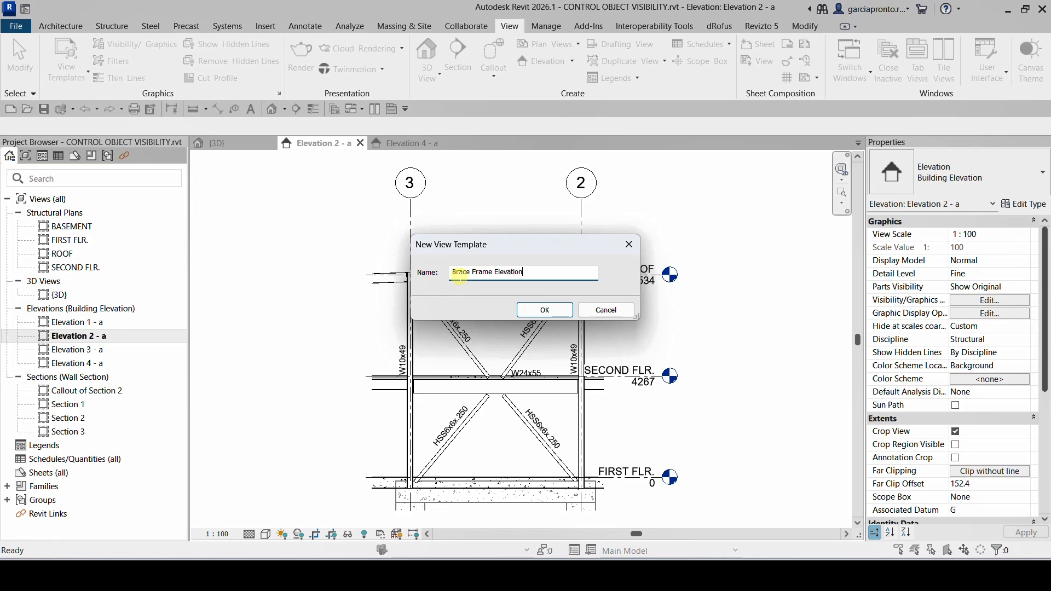
{"action": "left_click", "coordinate": [527, 311]}
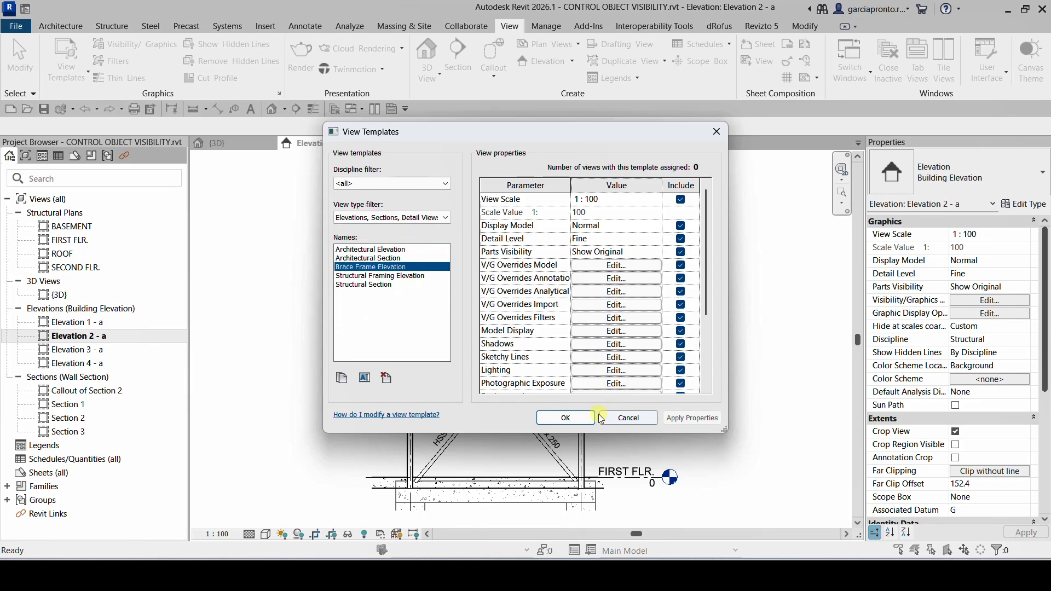
- Finish the template setup and assign the Brace Frame Elevation view template to the Elevation 2 - a view
{"action": "left_click", "coordinate": [568, 419]}
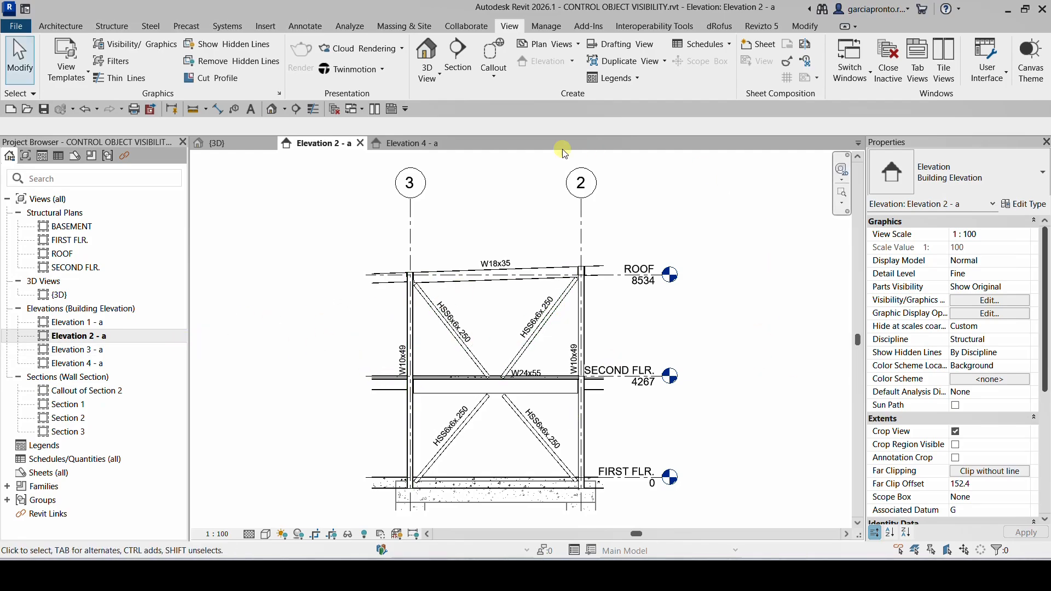
{"action": "left_click", "coordinate": [311, 351]}
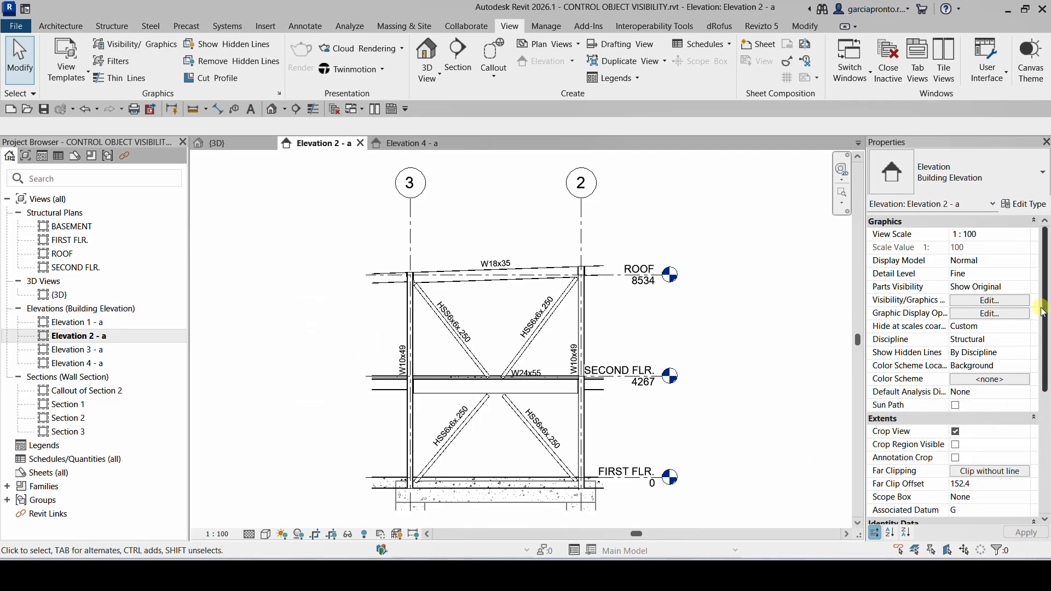
{"action": "left_click_drag", "start_coordinate": [1044, 276], "coordinate": [1043, 372]}
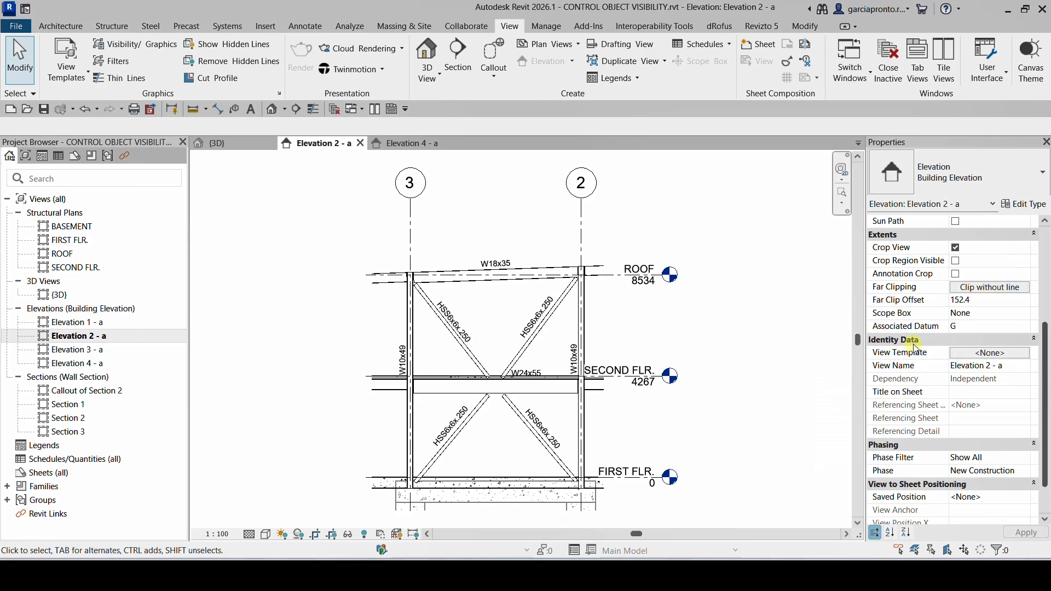
{"action": "left_click", "coordinate": [984, 354]}
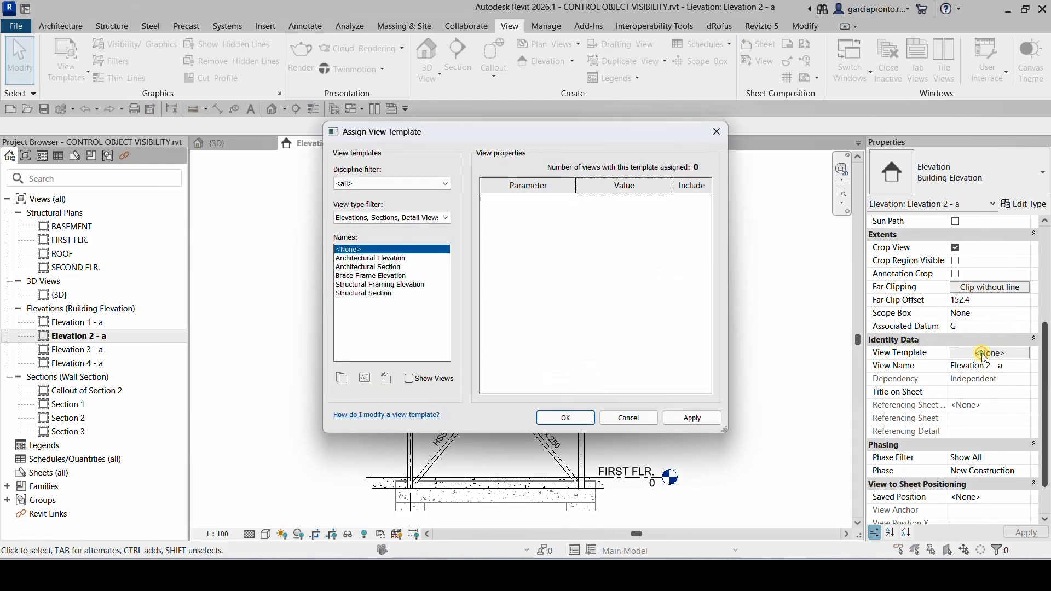
{"action": "left_click", "coordinate": [376, 277]}
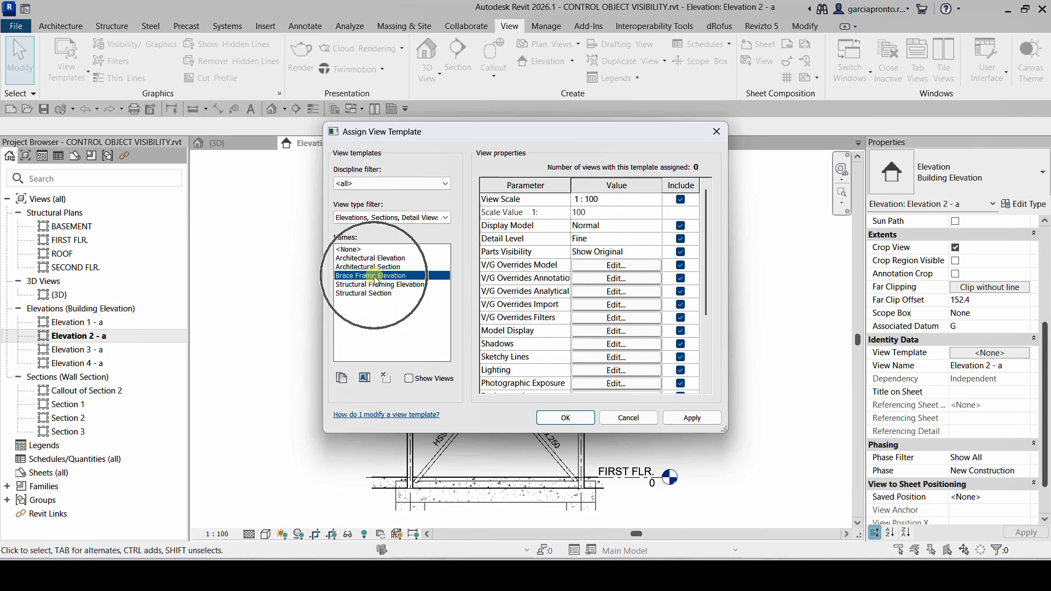
{"action": "left_click", "coordinate": [564, 418]}
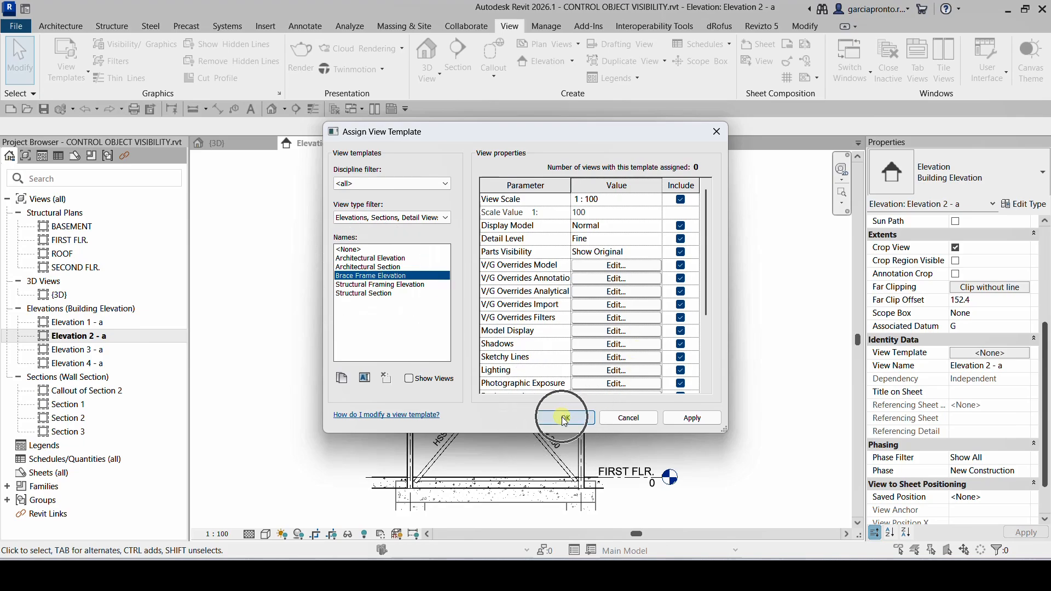
{"action": "left_click", "coordinate": [755, 328]}
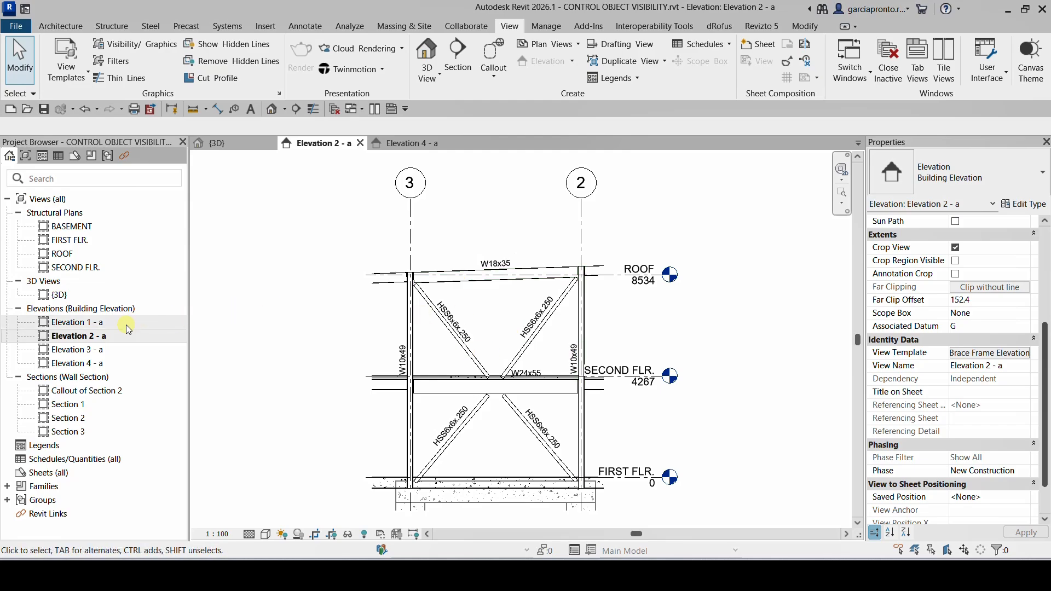
- Check whether the scale, detail level and visual style of Elevation 2 - a are editable, and review its assigned view template
{"action": "left_click", "coordinate": [83, 340]}
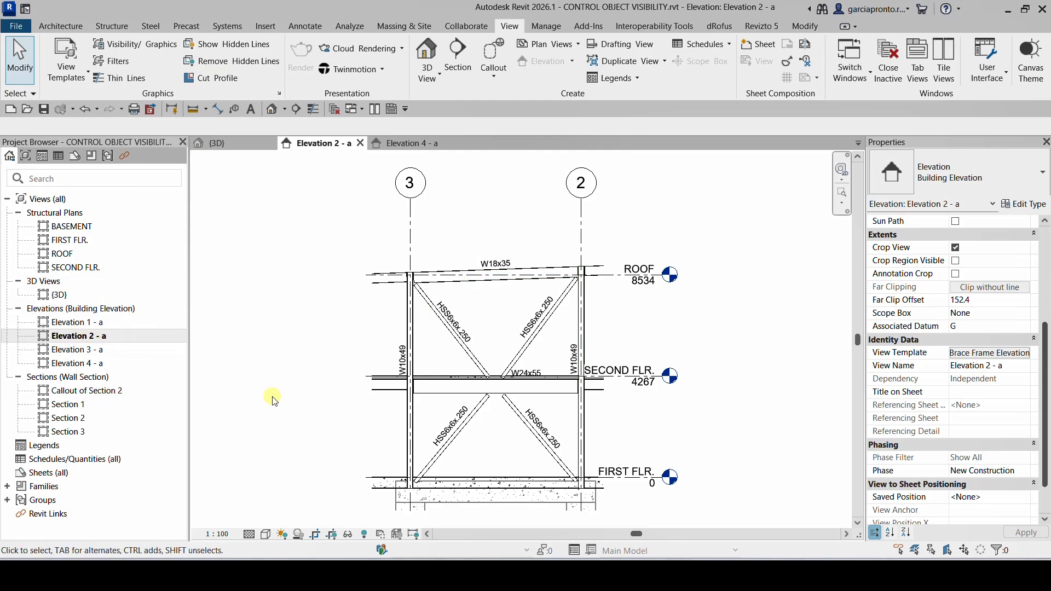
{"action": "left_click", "coordinate": [218, 534]}
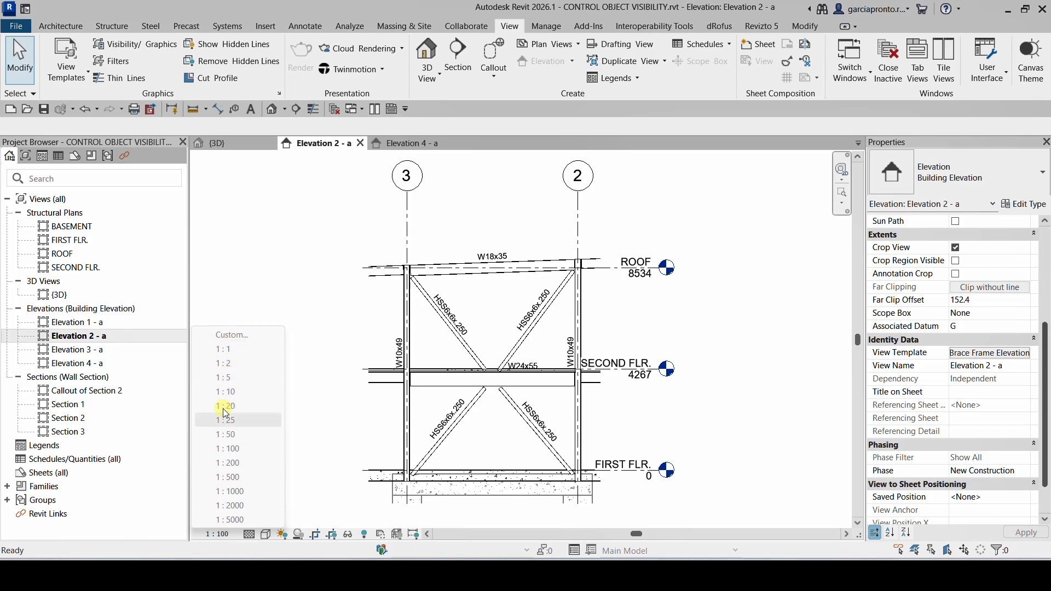
{"action": "left_click", "coordinate": [239, 450]}
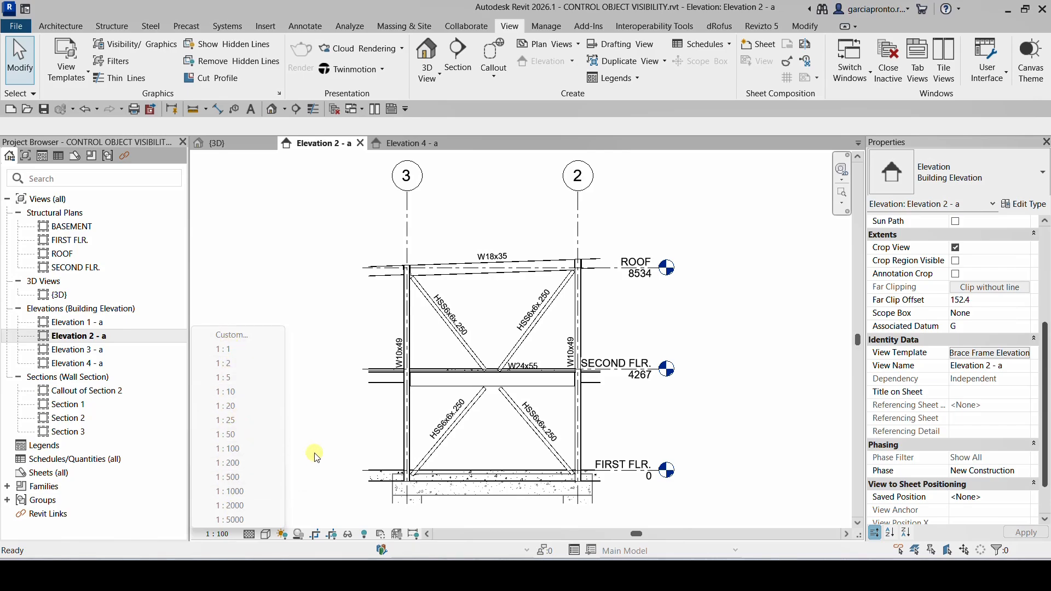
{"action": "left_click", "coordinate": [249, 535]}
{"action": "left_click", "coordinate": [265, 535]}
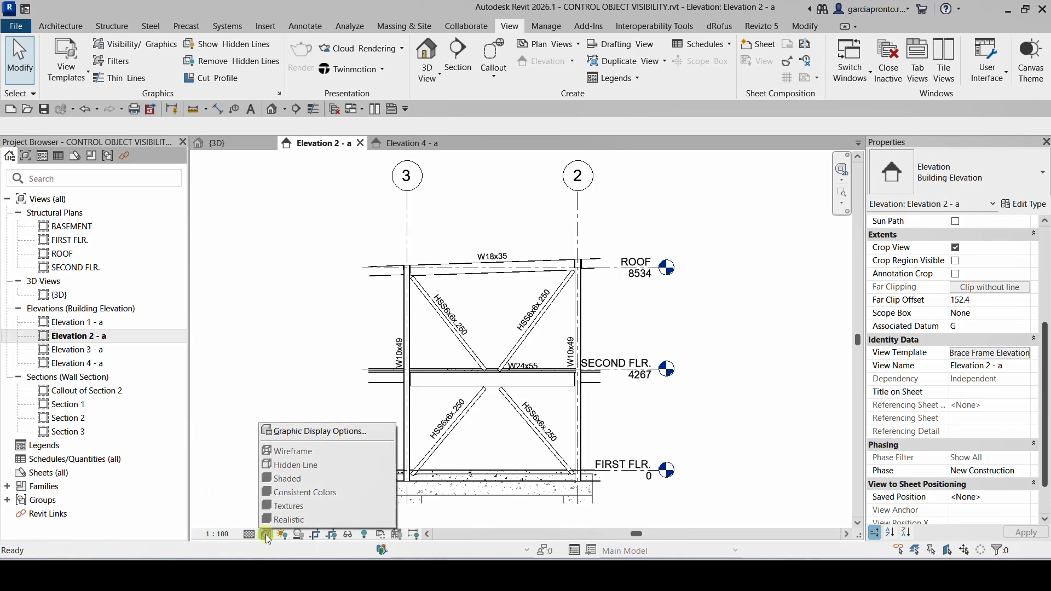
{"action": "left_click", "coordinate": [297, 322]}
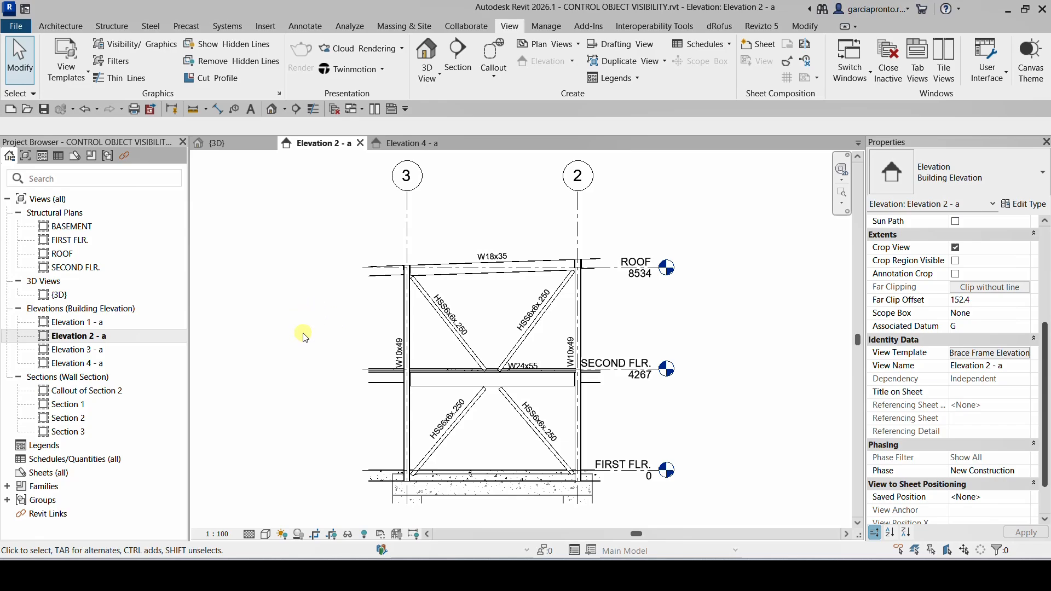
{"action": "left_click", "coordinate": [972, 357]}
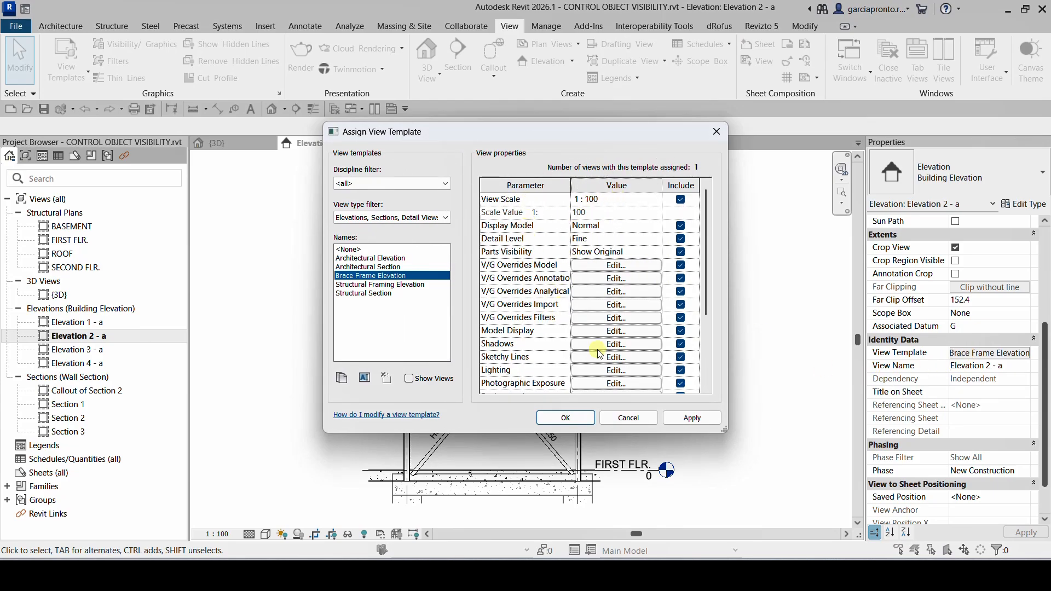
{"action": "left_click", "coordinate": [629, 418]}
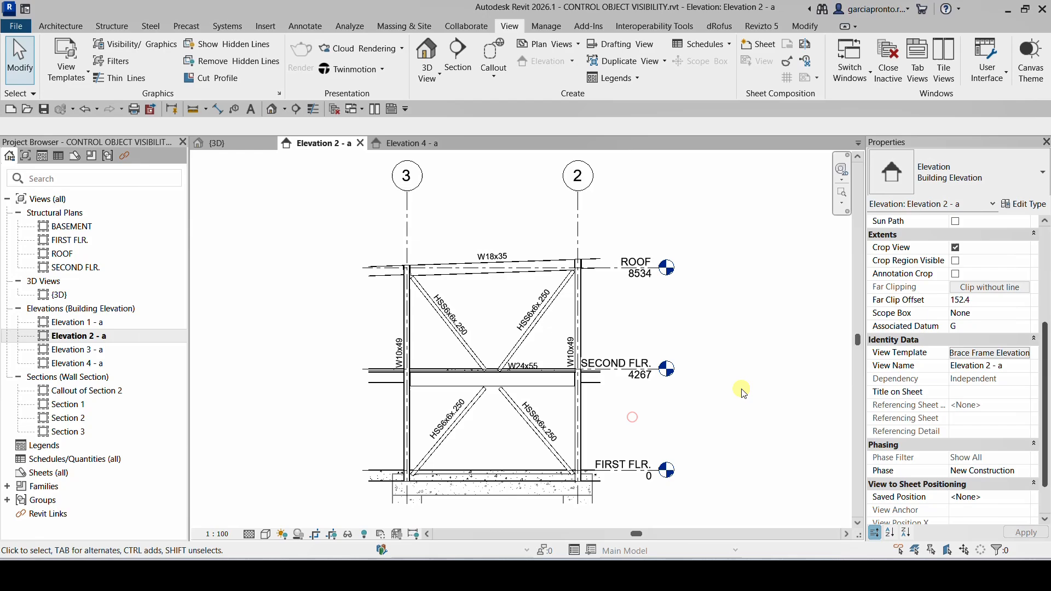
{"action": "left_click", "coordinate": [226, 534]}
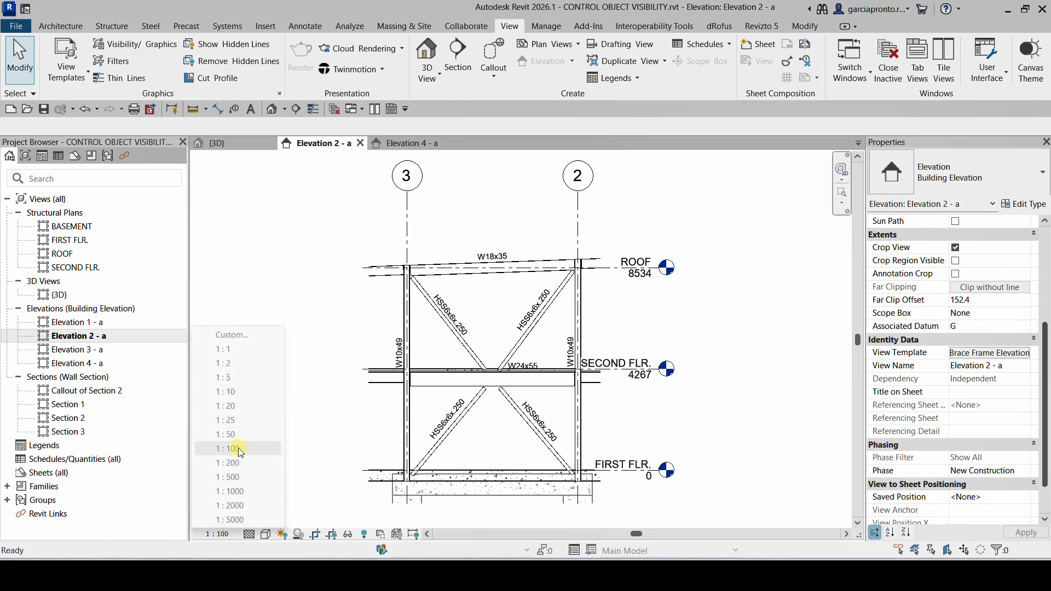
{"action": "left_click", "coordinate": [250, 536]}
{"action": "left_click", "coordinate": [250, 536]}
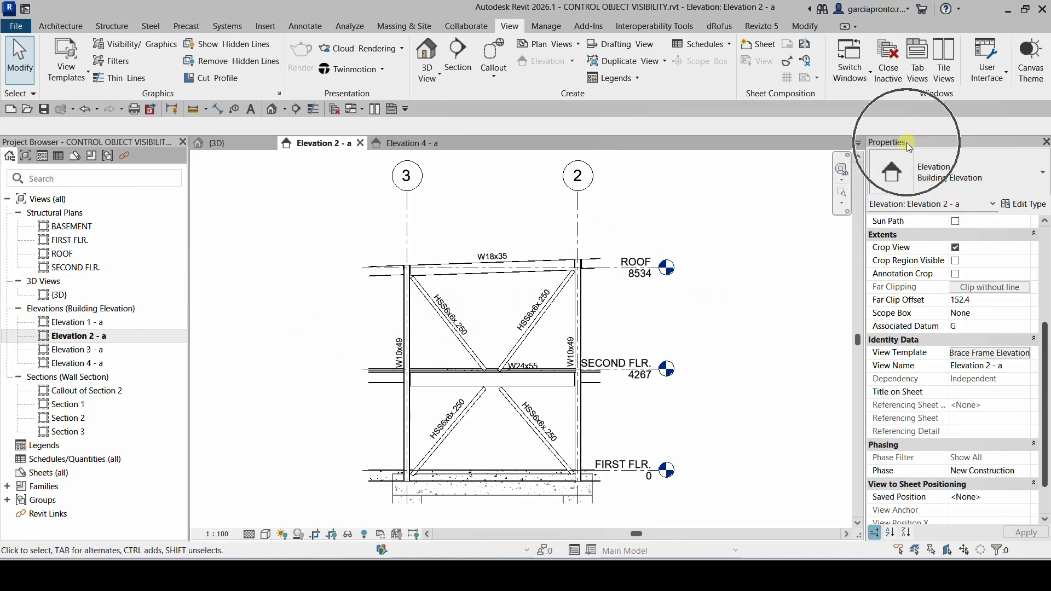
- Review the Brace Frame Elevation template's visibility/graphic overrides for model, annotation, analytical and imported categories and filters, leaving without changes
{"action": "scroll", "coordinate": [909, 351], "scroll_direction": "down", "scroll_amount": 1}
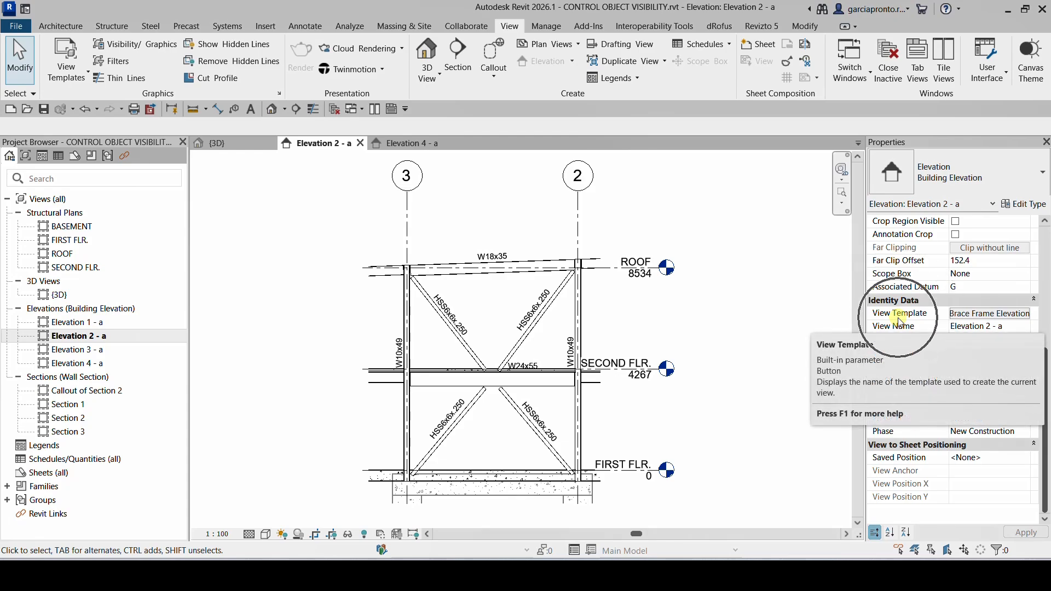
{"action": "left_click", "coordinate": [981, 320]}
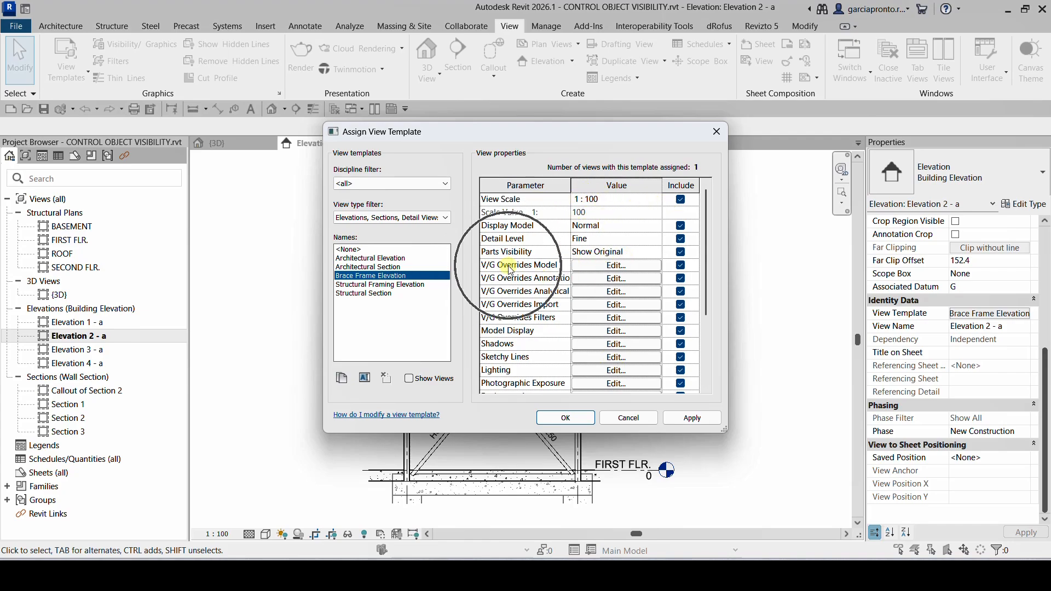
{"action": "left_click", "coordinate": [617, 266]}
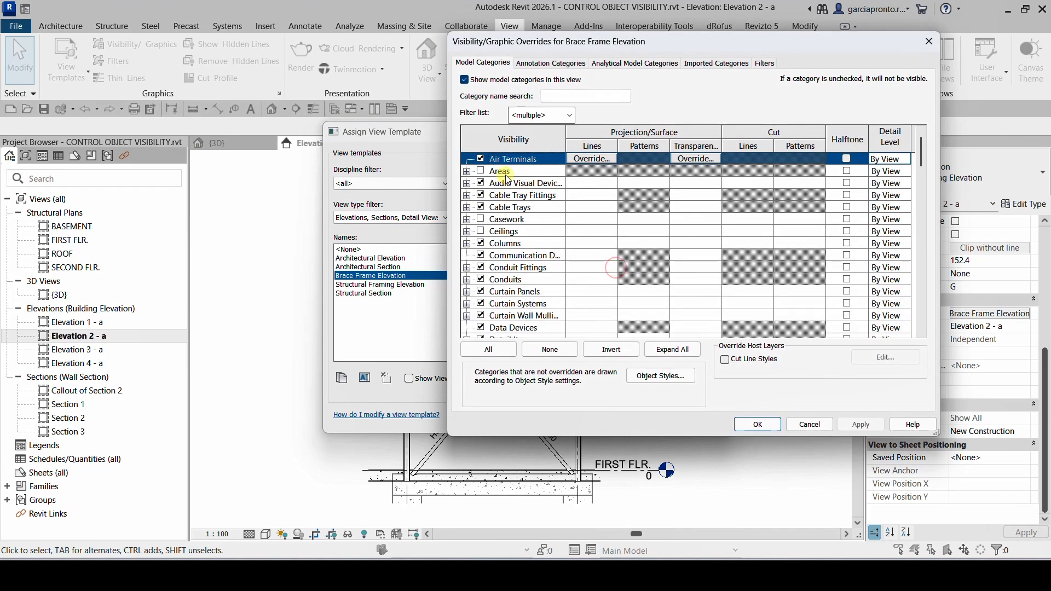
{"action": "left_click", "coordinate": [579, 58]}
{"action": "left_click", "coordinate": [635, 63]}
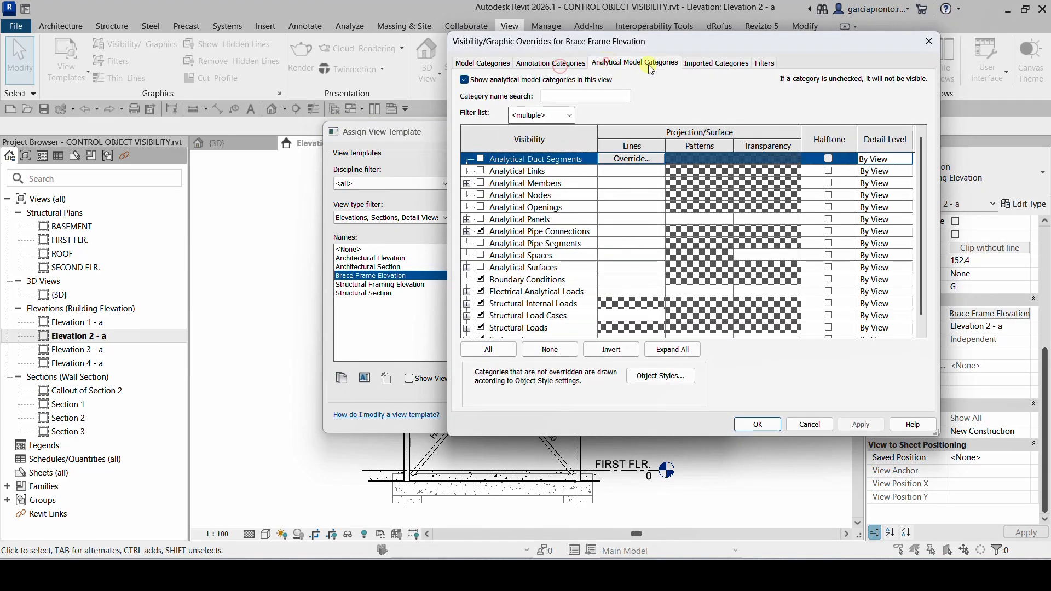
{"action": "left_click", "coordinate": [723, 63]}
{"action": "left_click", "coordinate": [764, 63]}
{"action": "left_click", "coordinate": [483, 63]}
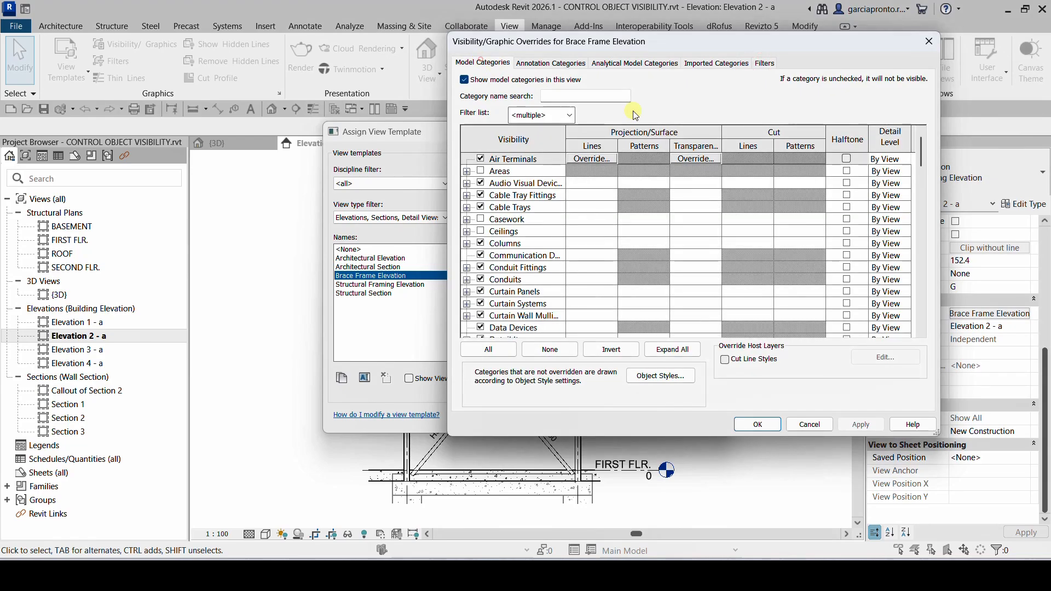
{"action": "left_click", "coordinate": [810, 424]}
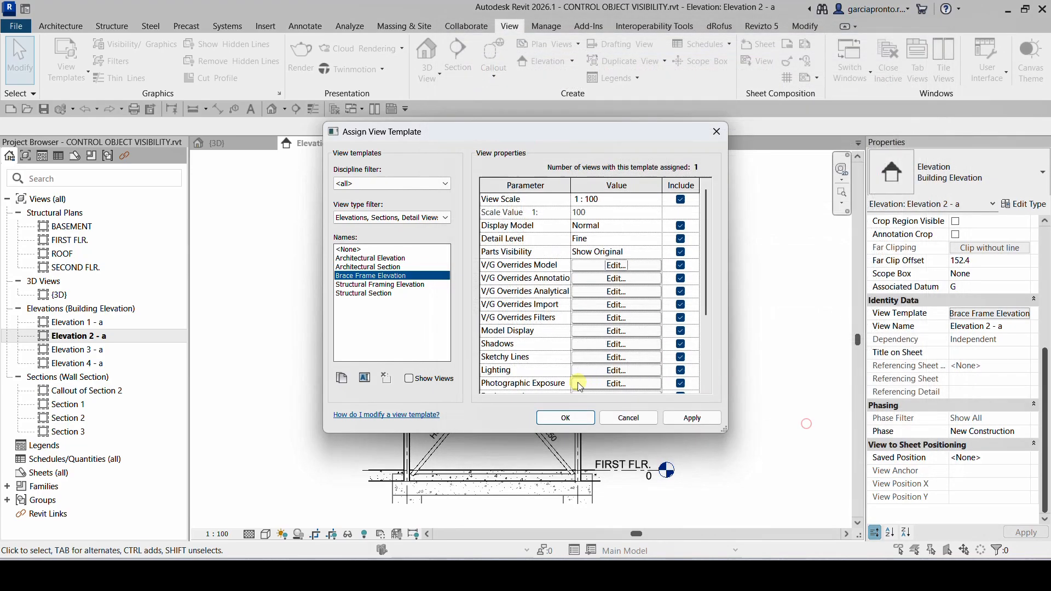
{"action": "left_click", "coordinate": [628, 421]}
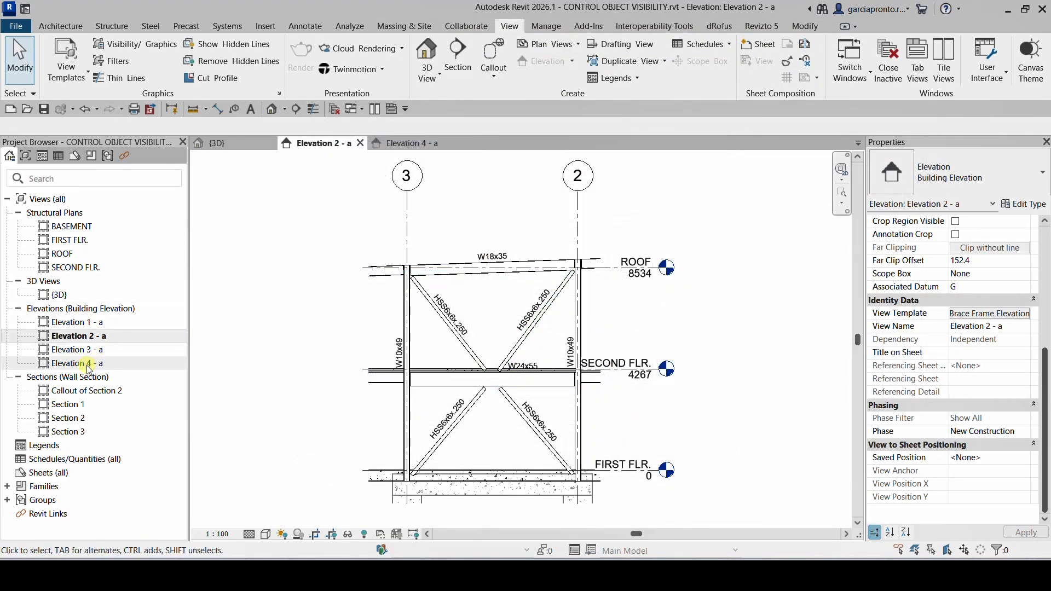
- Open the Elevation 4 - a view and assign the Brace Frame Elevation view template to it
{"action": "key", "text": "ctrl"}
{"action": "key", "text": "ctrl"}
{"action": "double_click", "coordinate": [88, 365]}
{"action": "key", "text": "ctrl"}
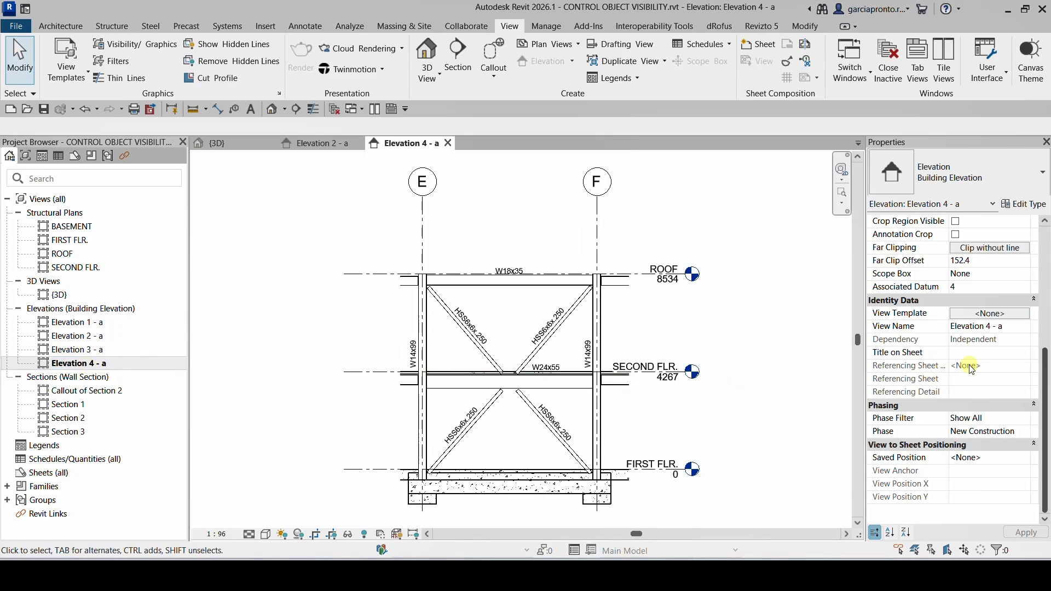
{"action": "left_click", "coordinate": [973, 315]}
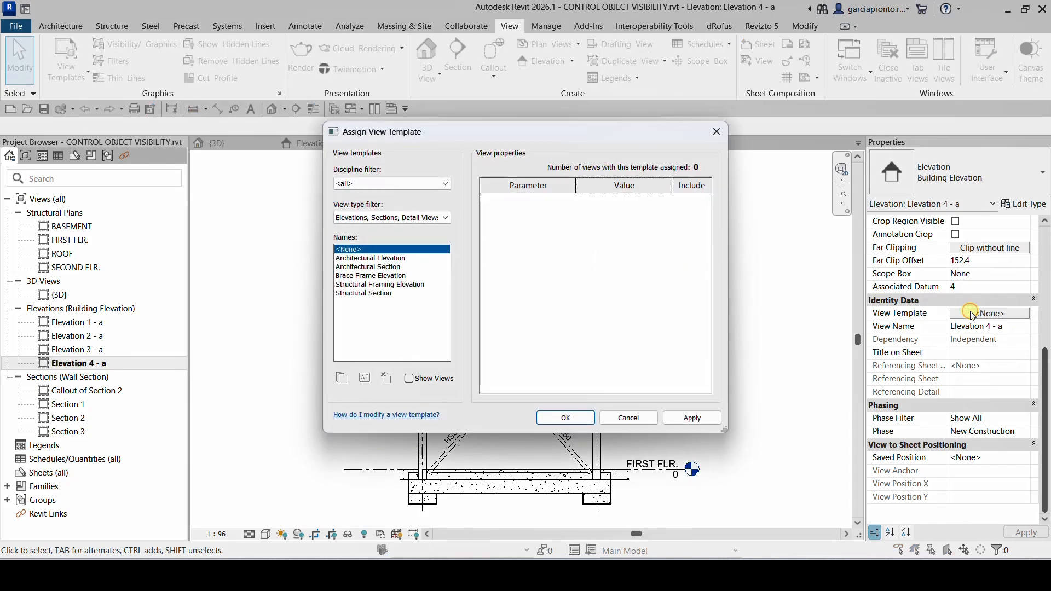
{"action": "left_click", "coordinate": [375, 278]}
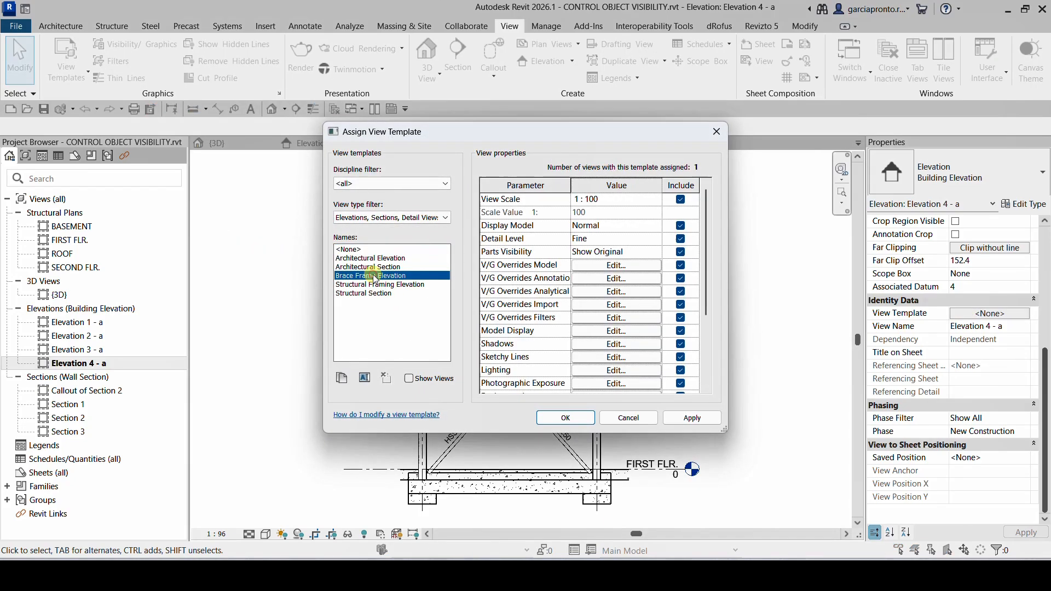
{"action": "left_click", "coordinate": [568, 419]}
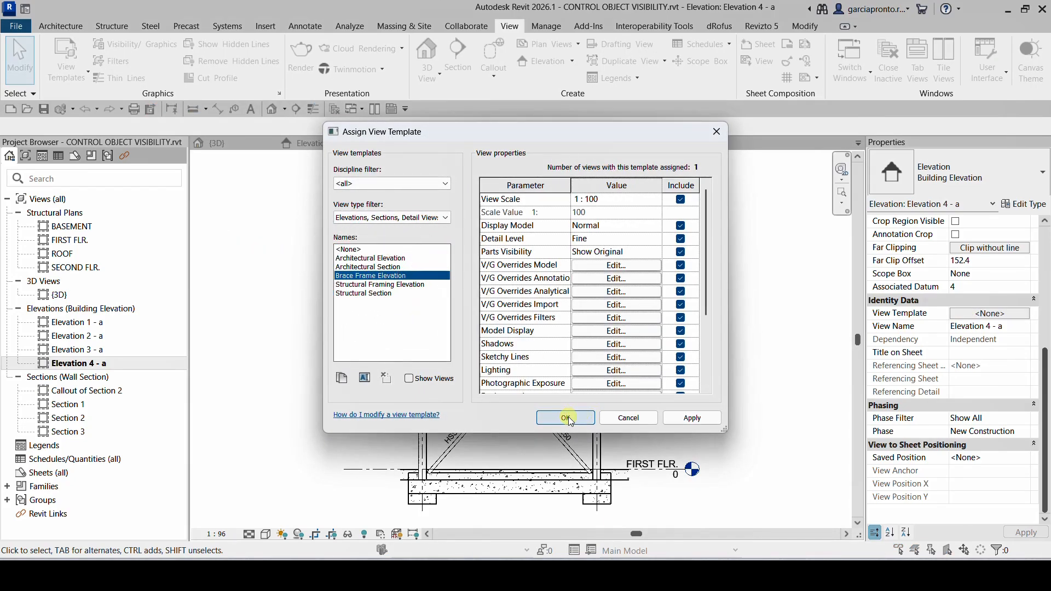
{"action": "key", "text": "ctrl"}
{"action": "key", "text": "ctrl"}
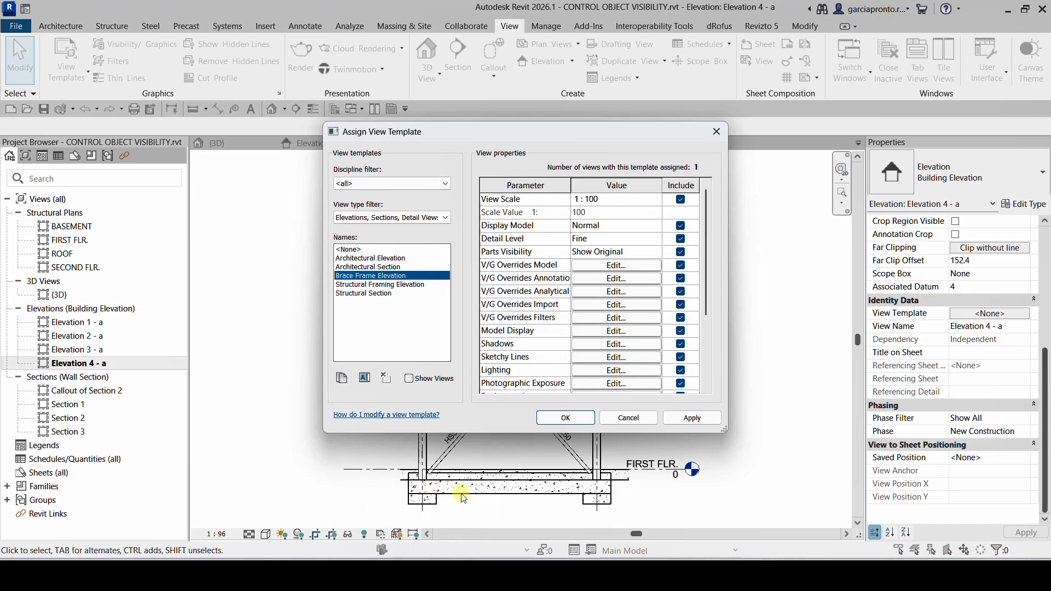
{"action": "key", "text": "ctrl"}
{"action": "key", "text": "ctrl"}
{"action": "left_click", "coordinate": [566, 419]}
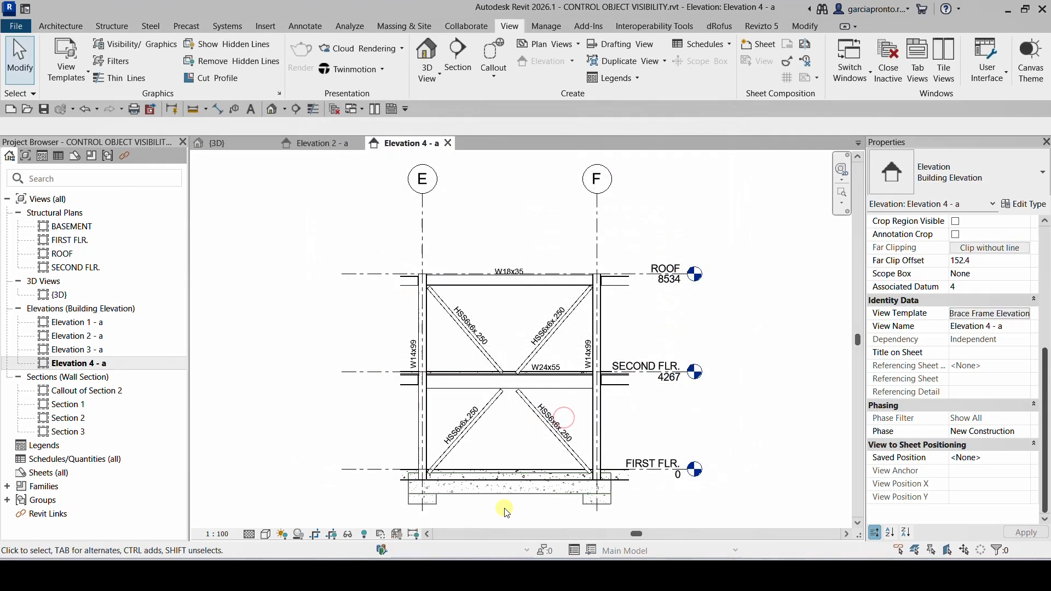
- Check the scale options of Elevation 4 - a and how many views its assigned template covers, leaving the settings untouched
{"action": "left_click", "coordinate": [226, 534]}
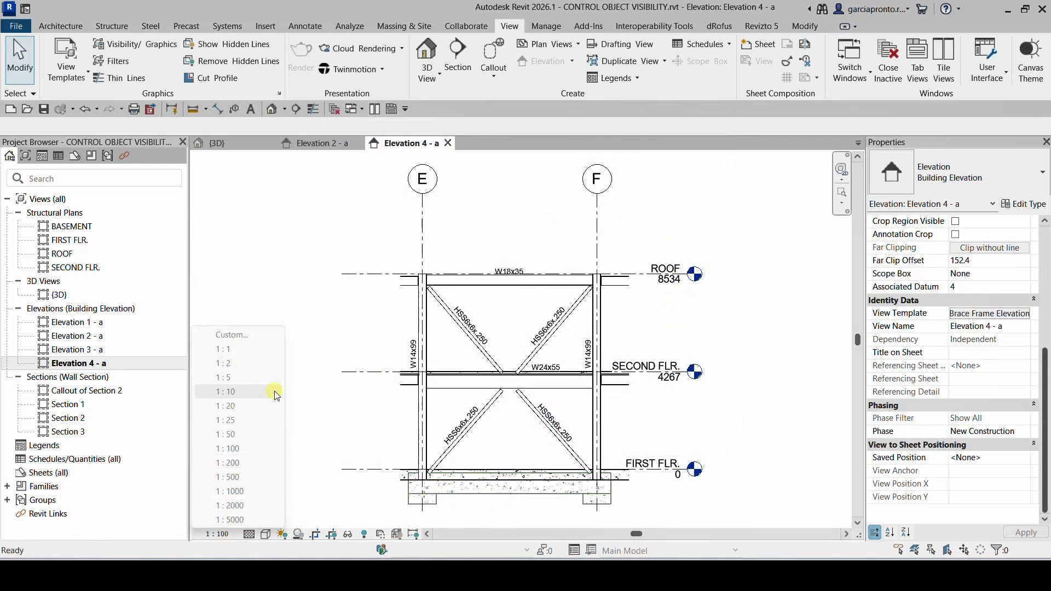
{"action": "left_click", "coordinate": [334, 389]}
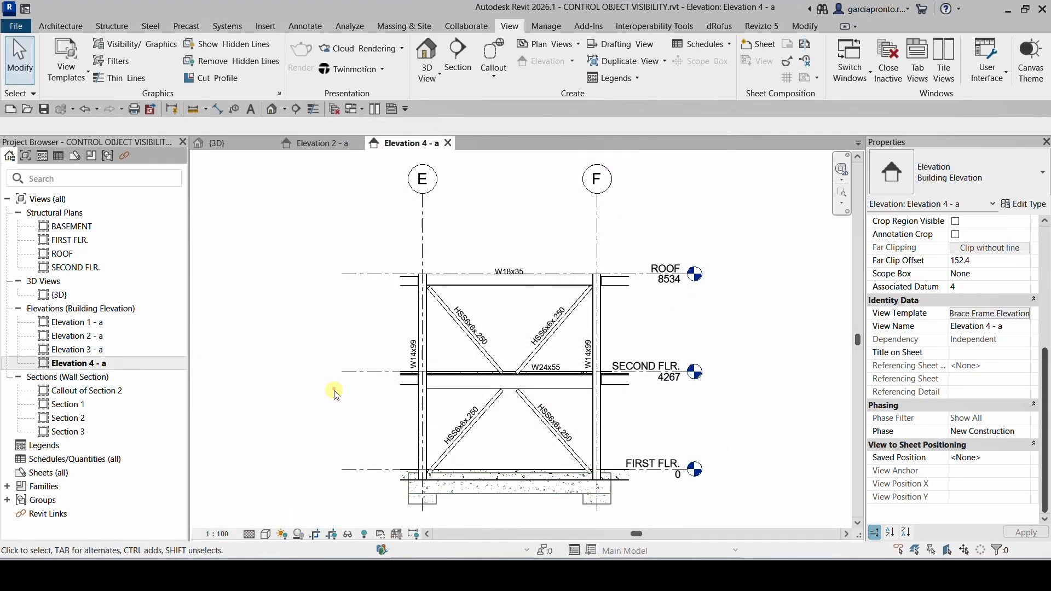
{"action": "left_click", "coordinate": [974, 316]}
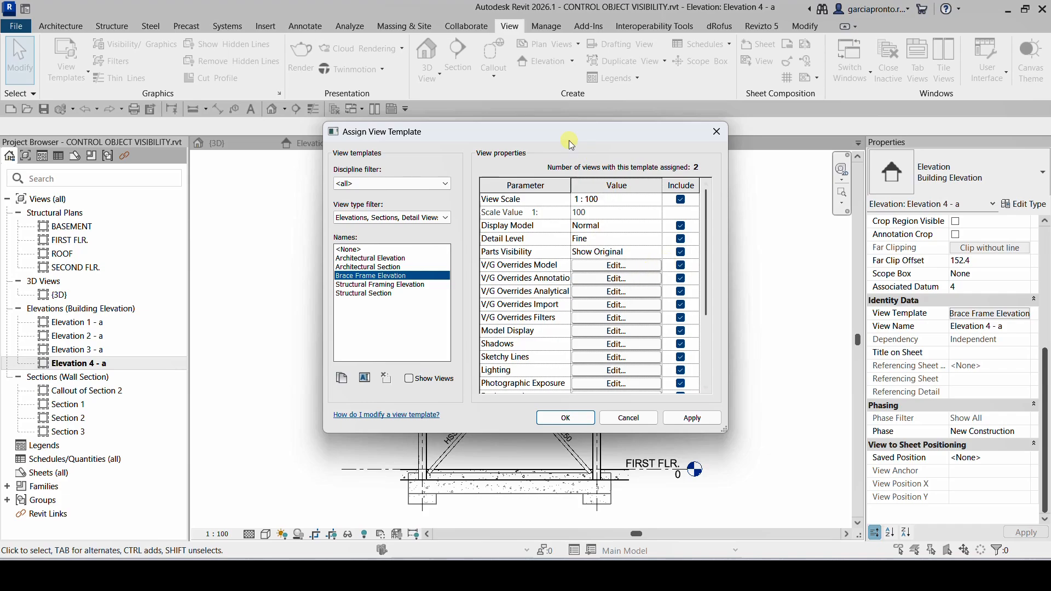
{"action": "left_click_drag", "start_coordinate": [520, 134], "coordinate": [684, 53]}
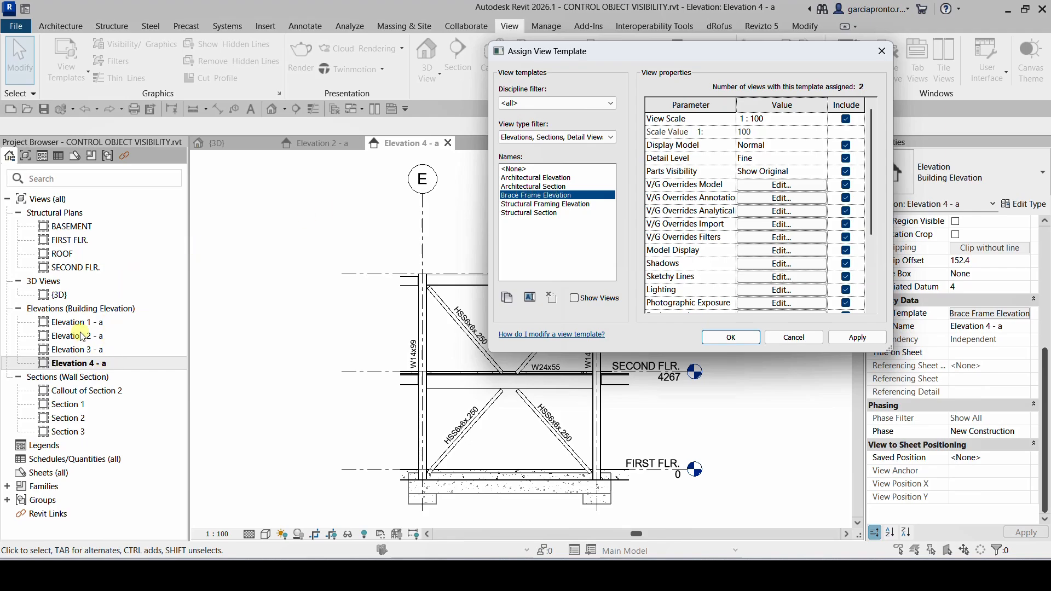
{"action": "left_click", "coordinate": [795, 336]}
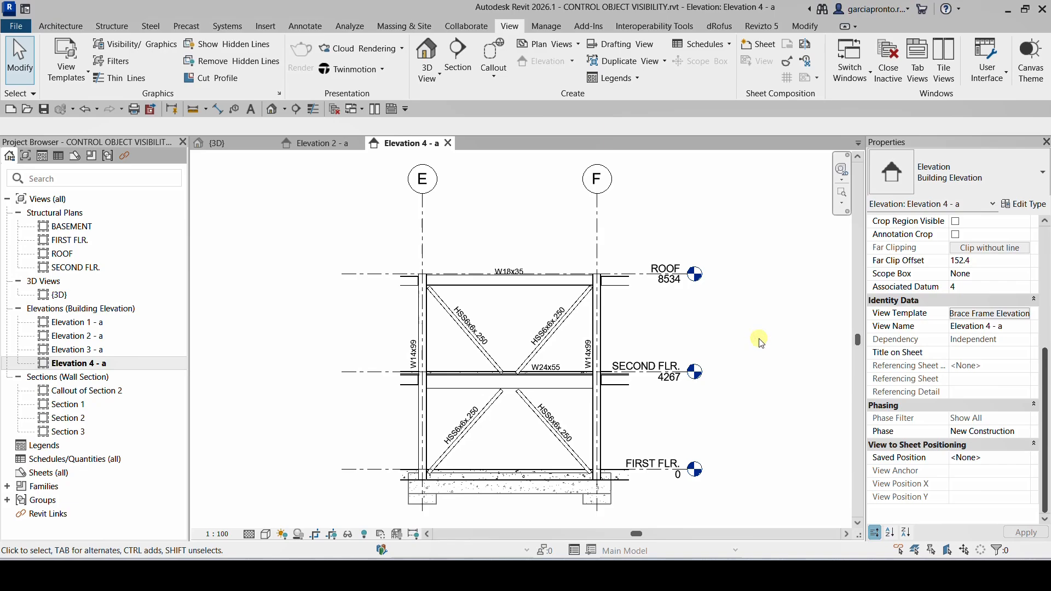
{"action": "middle_click_drag", "start_coordinate": [757, 333], "coordinate": [756, 331]}
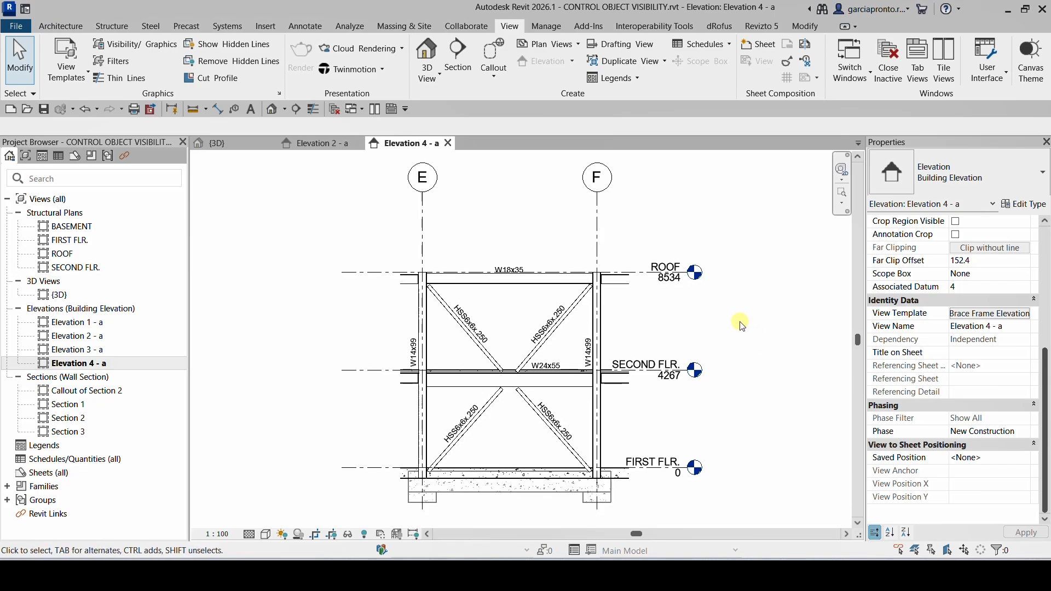